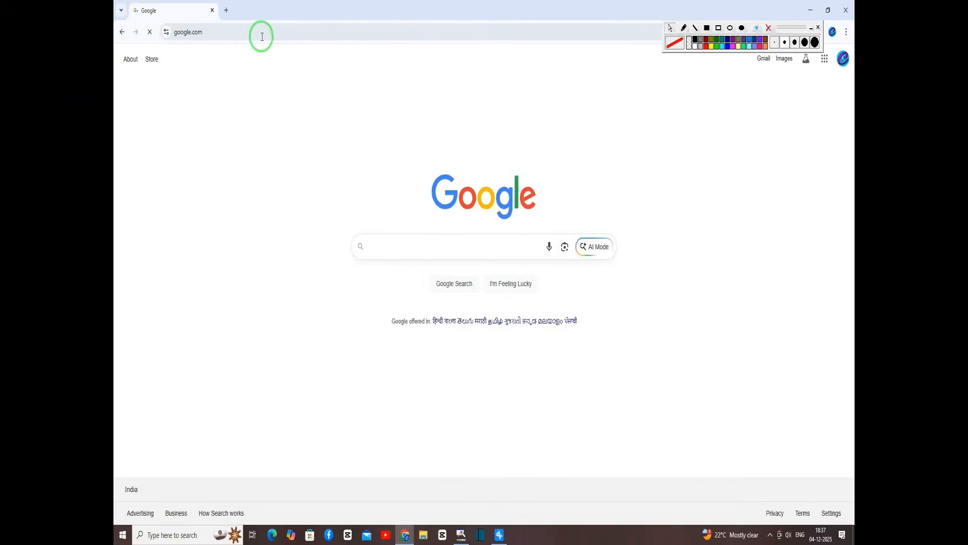
Google 'swami vivekananda scholarship' and open the official SVMCM(V4.2) portal result.
{"action": "type", "text": "swam"}
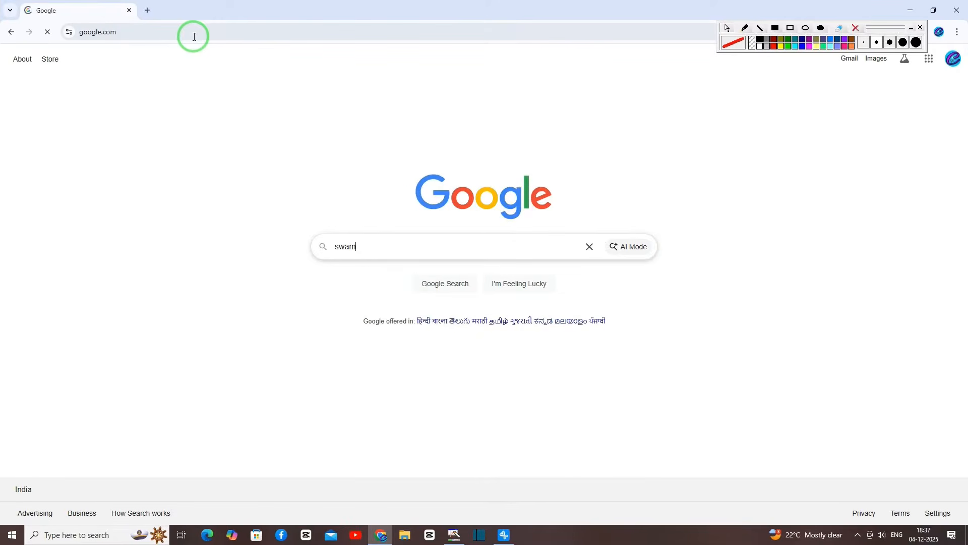
{"action": "type", "text": "i"}
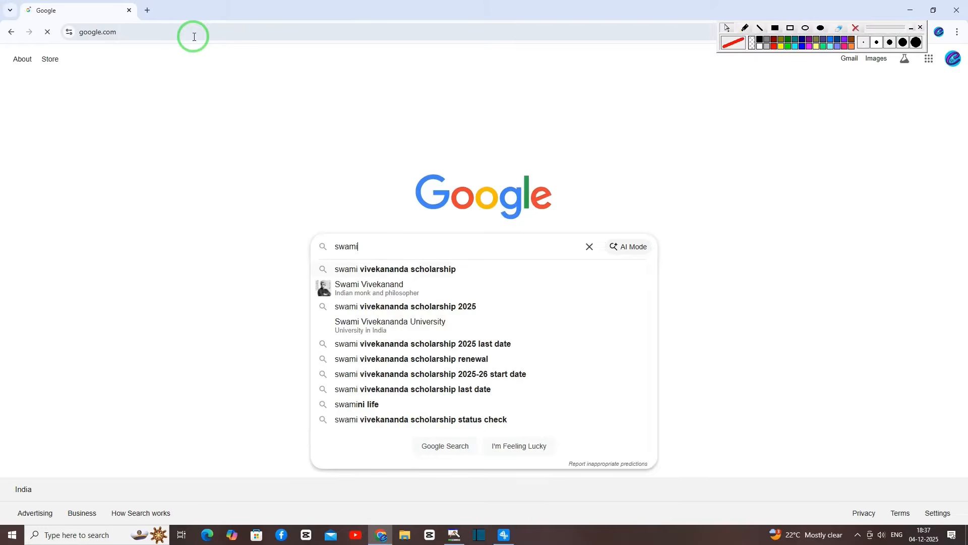
{"action": "key", "text": "Down"}
{"action": "key", "text": "Return"}
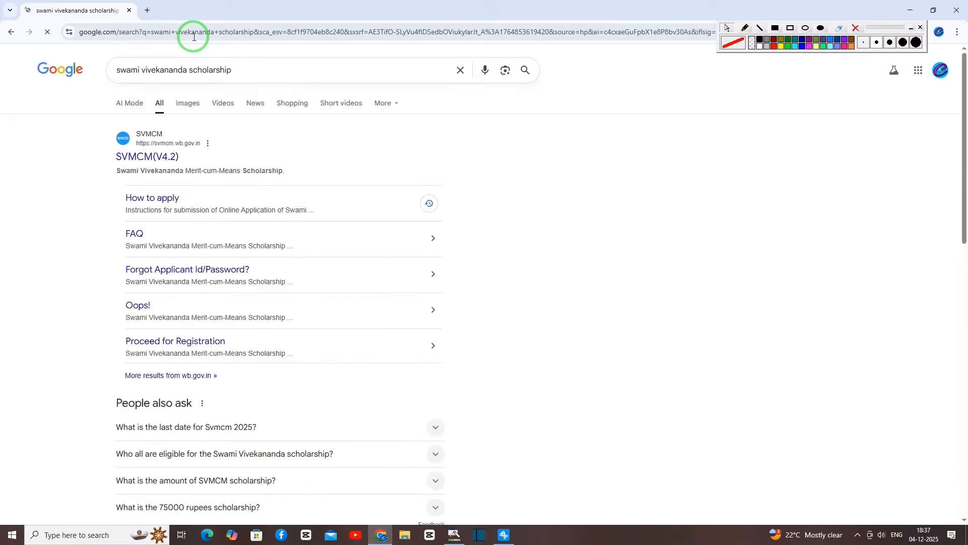
{"action": "left_click_drag", "start_coordinate": [94, 127], "coordinate": [275, 189]}
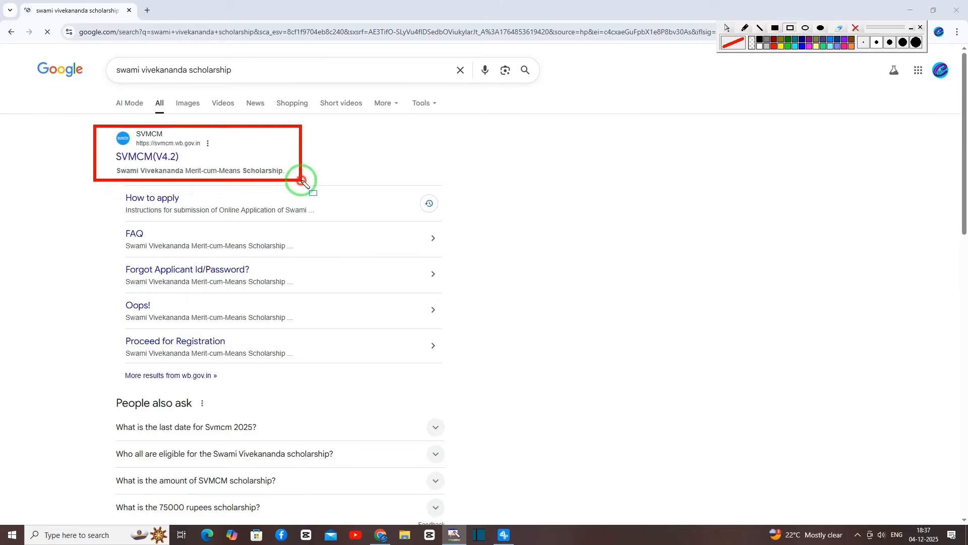
{"action": "left_click", "coordinate": [147, 157]}
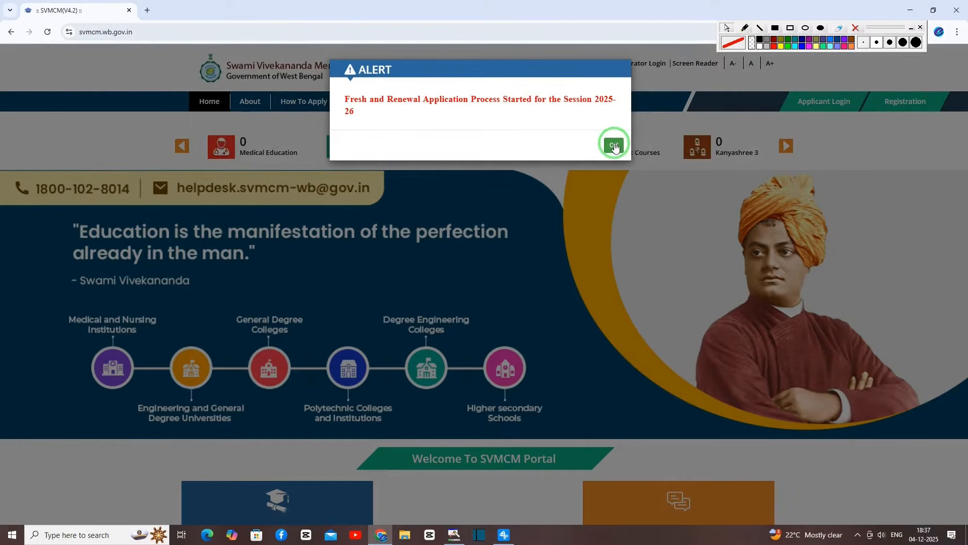
Dismiss the 2025-26 session alert and start a new Registration.
{"action": "left_click", "coordinate": [614, 146]}
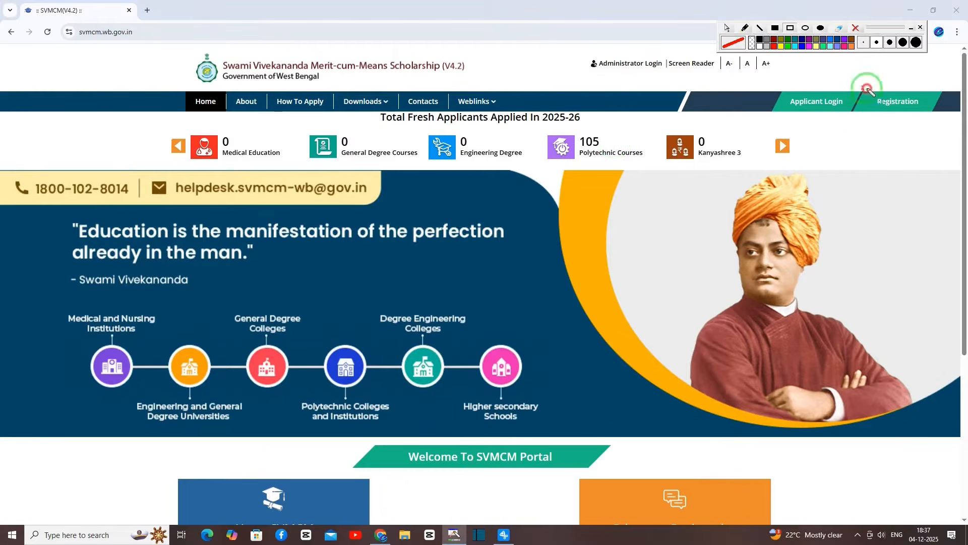
{"action": "left_click_drag", "start_coordinate": [862, 87], "coordinate": [931, 115]}
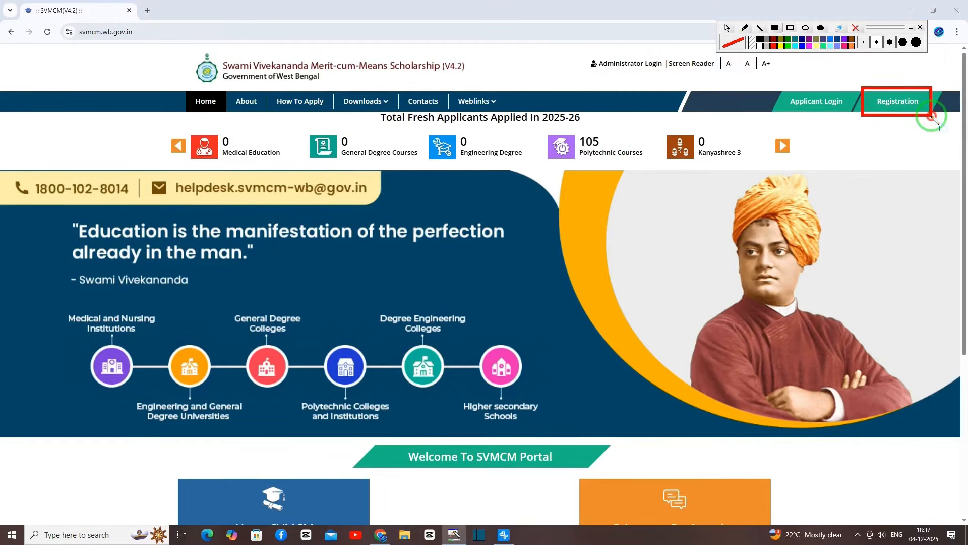
{"action": "left_click", "coordinate": [913, 107]}
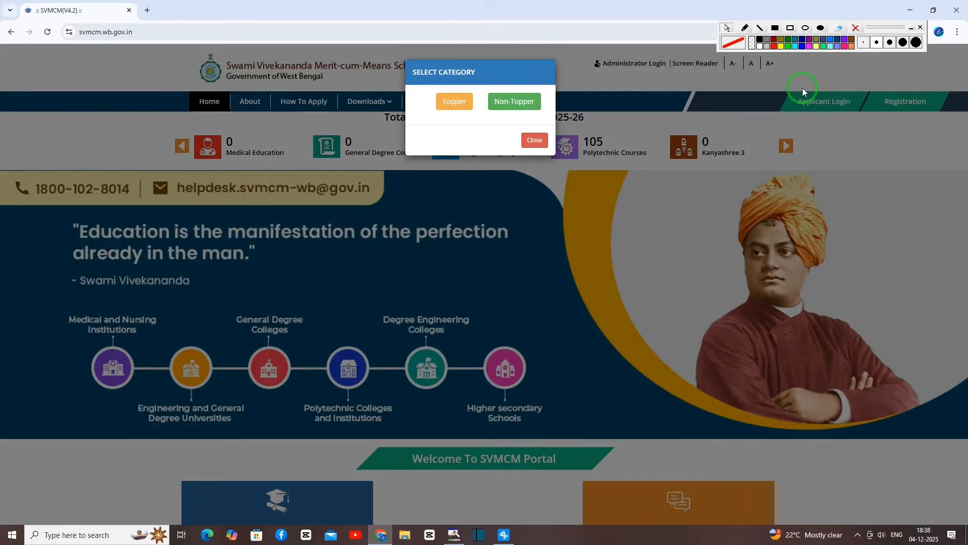
Choose the Non-Topper applicant category in the Select Category popup.
{"action": "left_click", "coordinate": [790, 28]}
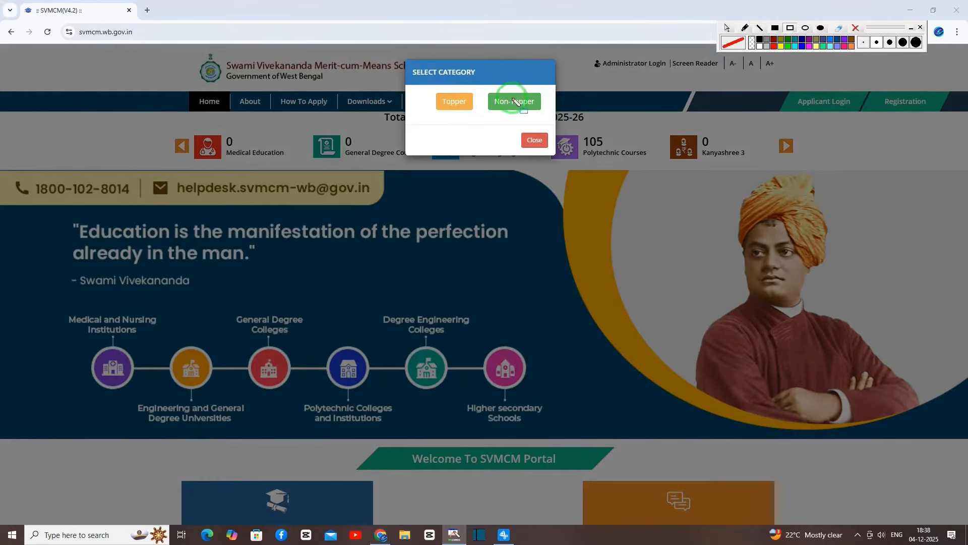
{"action": "mouse_move", "coordinate": [437, 94]}
{"action": "left_mouse_down"}
{"action": "mouse_move", "coordinate": [471, 114]}
{"action": "mouse_move", "coordinate": [558, 112]}
{"action": "left_mouse_up"}
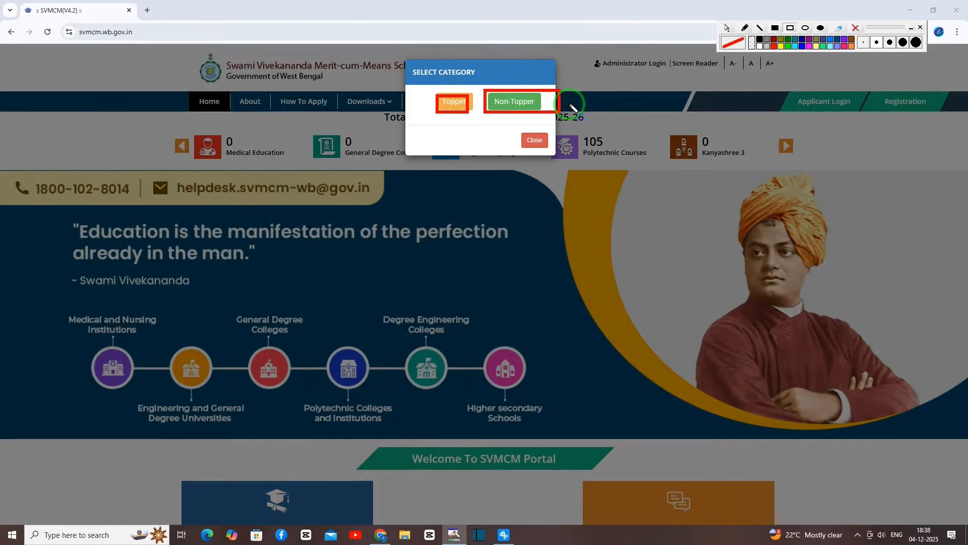
{"action": "left_click", "coordinate": [855, 28]}
{"action": "left_click", "coordinate": [519, 99]}
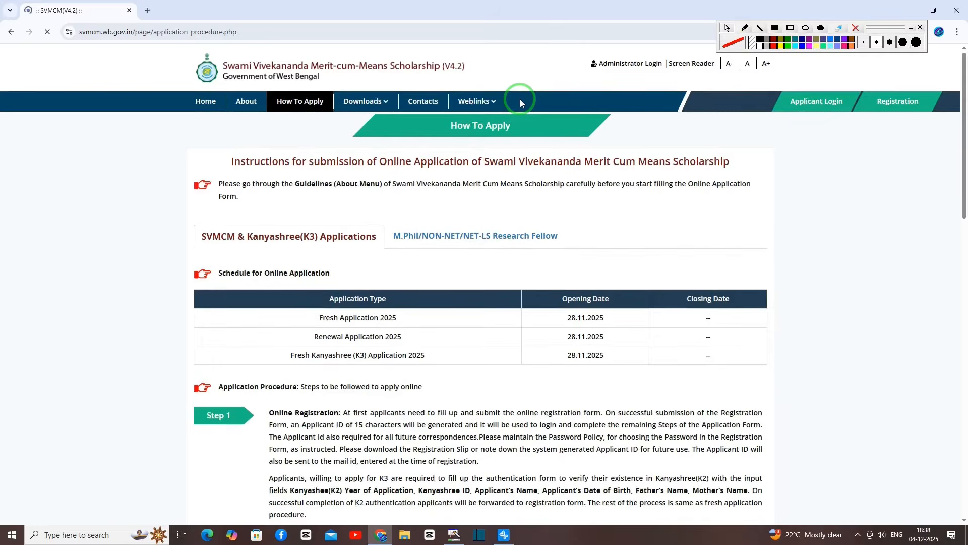
Tick the How To Apply declaration and proceed for registration.
{"action": "left_click", "coordinate": [964, 305]}
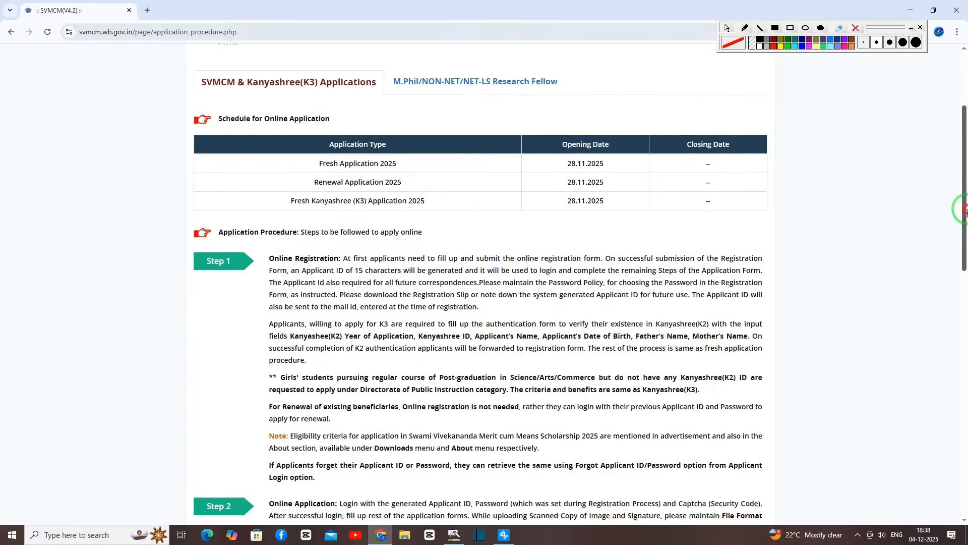
{"action": "left_click_drag", "start_coordinate": [967, 306], "coordinate": [960, 467]}
{"action": "key", "text": "ctrl+r"}
{"action": "left_click_drag", "start_coordinate": [160, 284], "coordinate": [285, 314]}
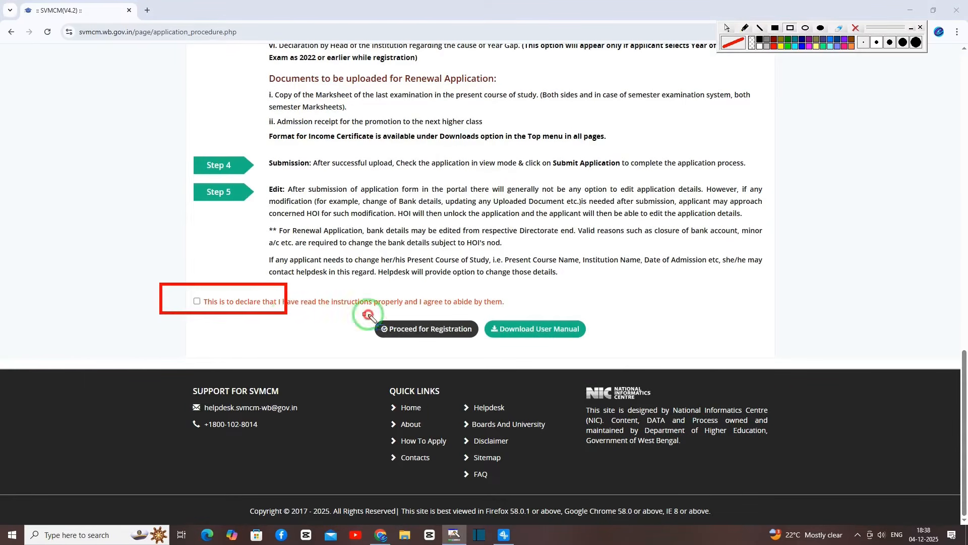
{"action": "left_click_drag", "start_coordinate": [364, 314], "coordinate": [480, 345]}
{"action": "key", "text": "Escape"}
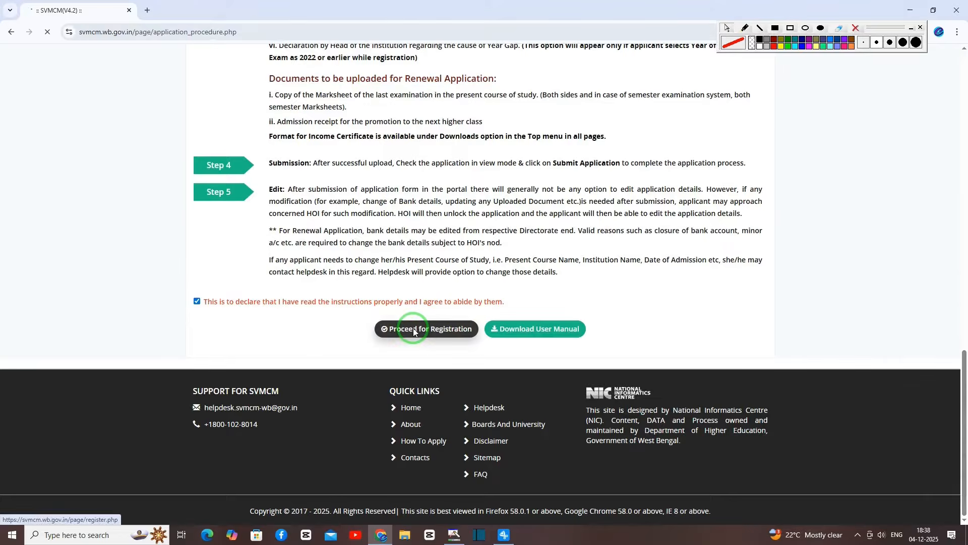
{"action": "left_click", "coordinate": [411, 329]}
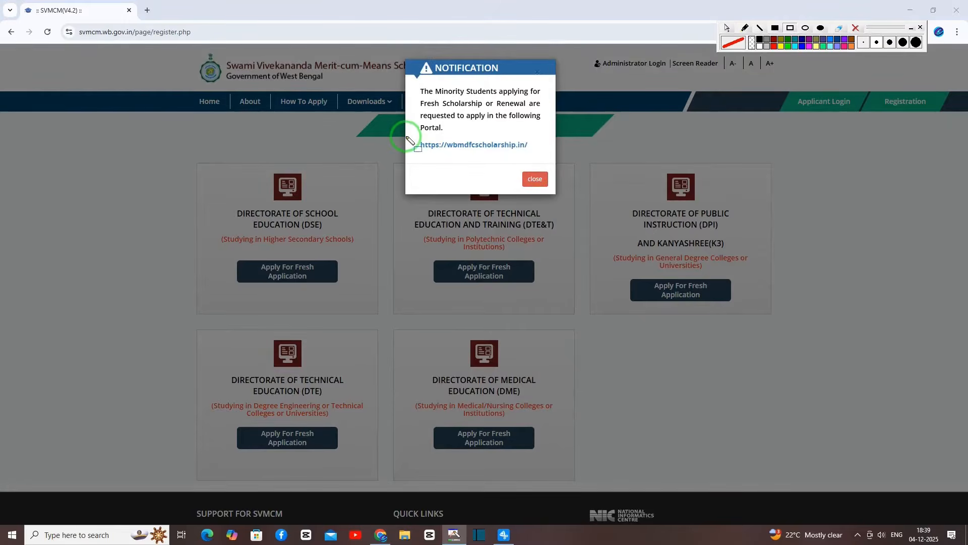
Highlight the minority portal link and the DSE, technical training, public instruction, DTE and DME cards.
{"action": "left_click_drag", "start_coordinate": [406, 136], "coordinate": [542, 156]}
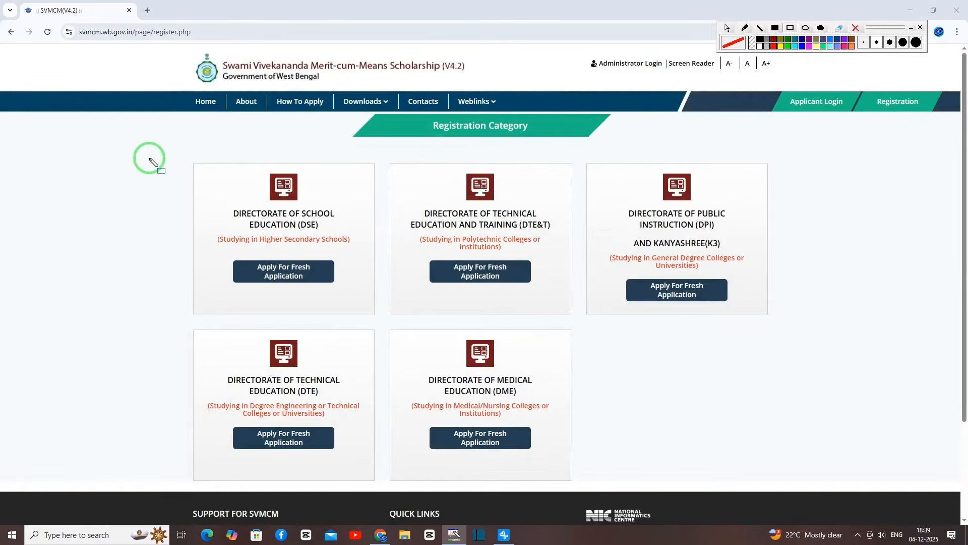
{"action": "mouse_move", "coordinate": [143, 154]}
{"action": "left_mouse_down"}
{"action": "mouse_move", "coordinate": [546, 411]}
{"action": "mouse_move", "coordinate": [726, 455]}
{"action": "mouse_move", "coordinate": [762, 483]}
{"action": "left_mouse_up"}
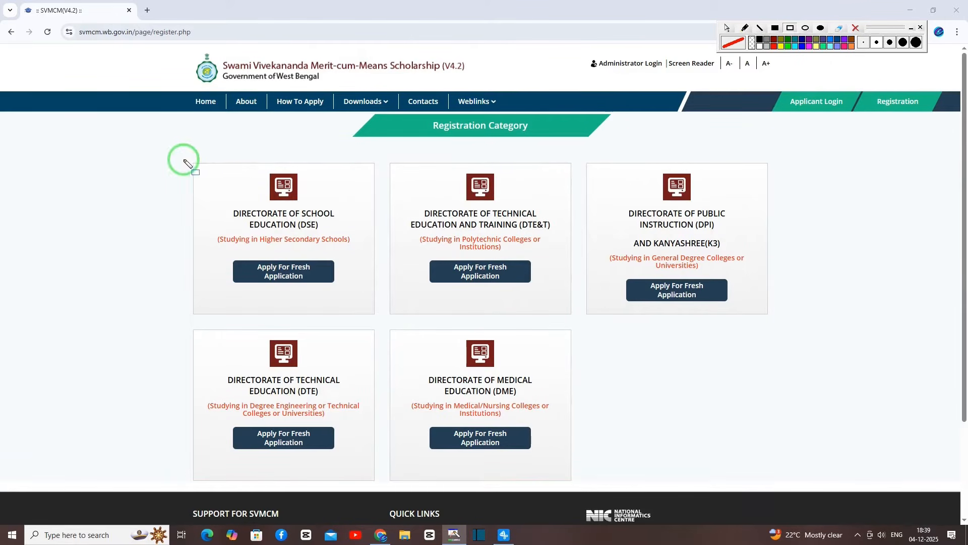
{"action": "mouse_move", "coordinate": [202, 166]}
{"action": "left_mouse_down"}
{"action": "mouse_move", "coordinate": [335, 261]}
{"action": "mouse_move", "coordinate": [362, 298]}
{"action": "left_mouse_up"}
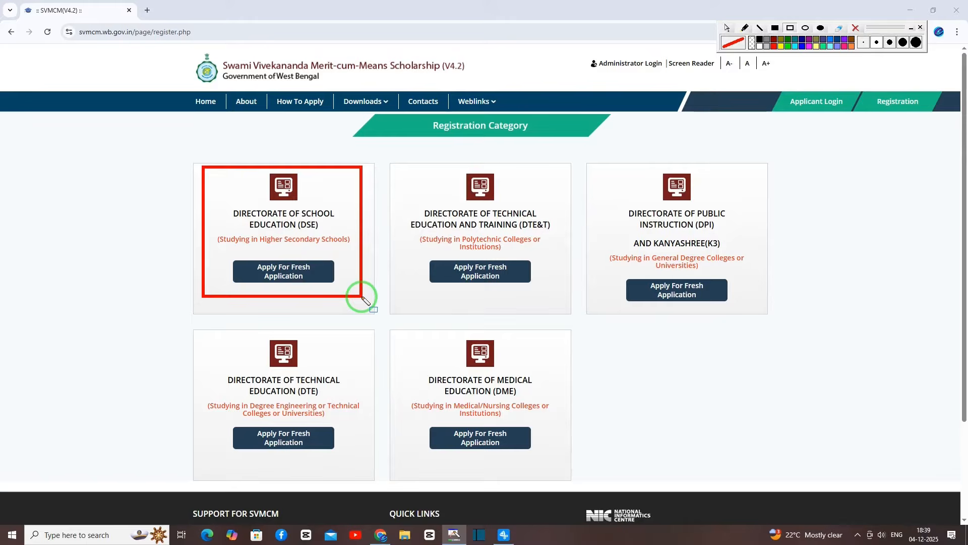
{"action": "left_click_drag", "start_coordinate": [387, 161], "coordinate": [565, 301]}
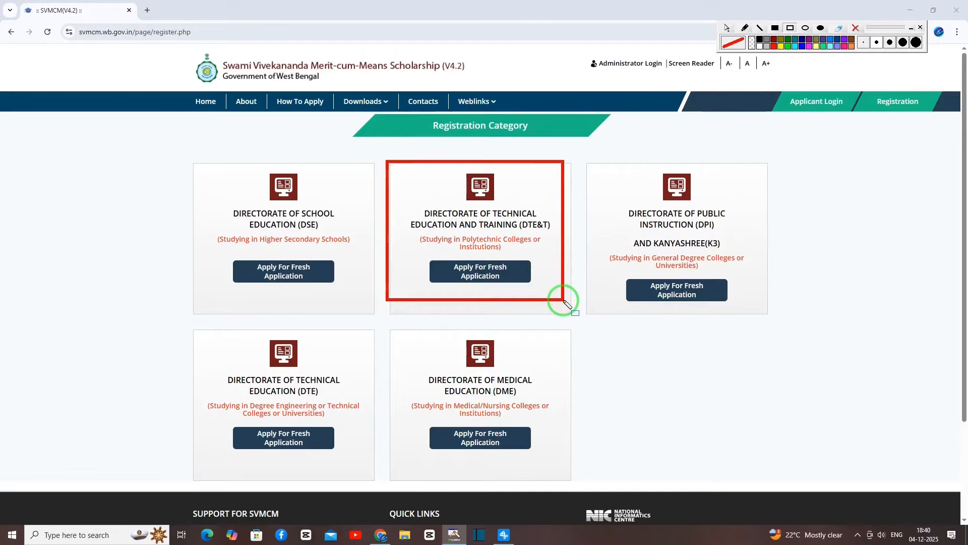
{"action": "mouse_move", "coordinate": [597, 160]}
{"action": "left_mouse_down"}
{"action": "mouse_move", "coordinate": [734, 251]}
{"action": "mouse_move", "coordinate": [769, 313]}
{"action": "left_mouse_up"}
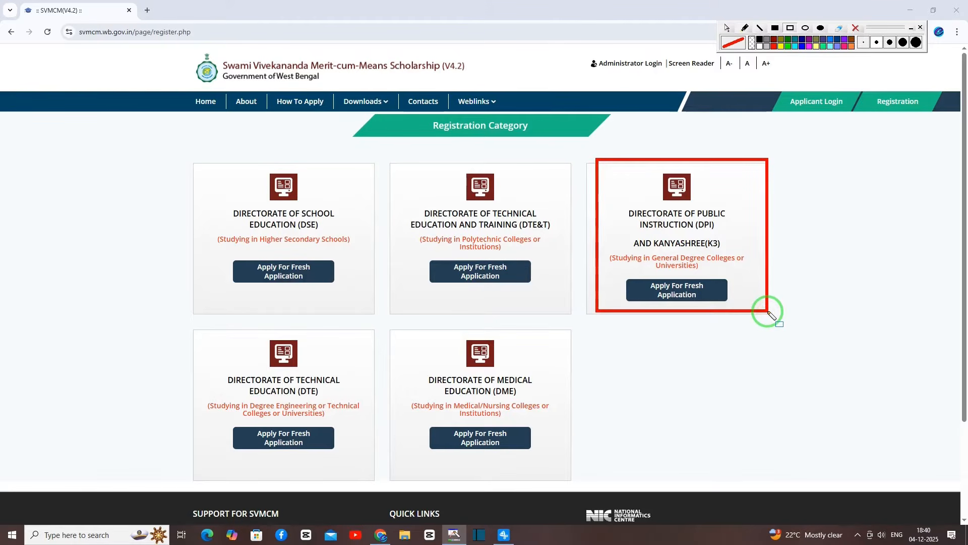
{"action": "mouse_move", "coordinate": [188, 331]}
{"action": "left_mouse_down"}
{"action": "mouse_move", "coordinate": [346, 384]}
{"action": "mouse_move", "coordinate": [384, 480]}
{"action": "left_mouse_up"}
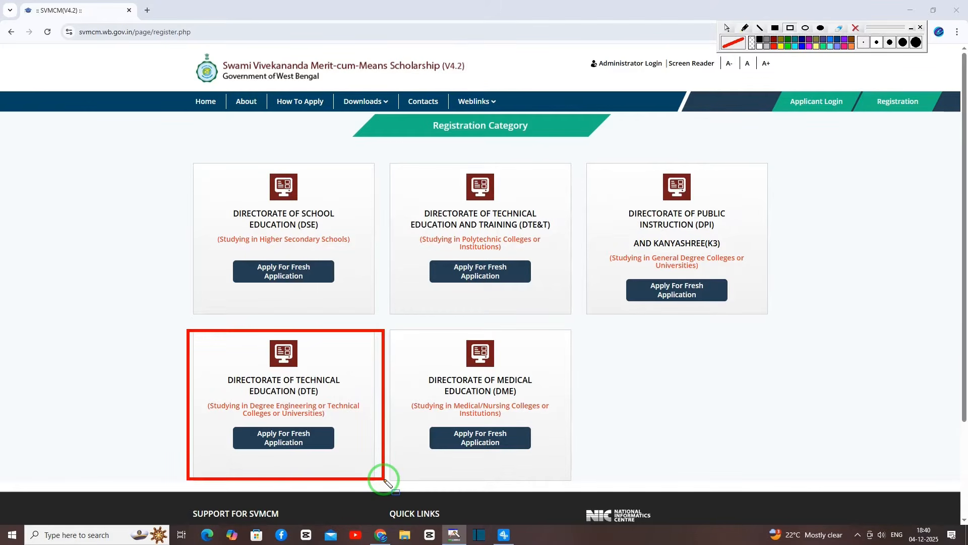
{"action": "mouse_move", "coordinate": [398, 331]}
{"action": "left_mouse_down"}
{"action": "mouse_move", "coordinate": [513, 442]}
{"action": "mouse_move", "coordinate": [575, 477]}
{"action": "left_mouse_up"}
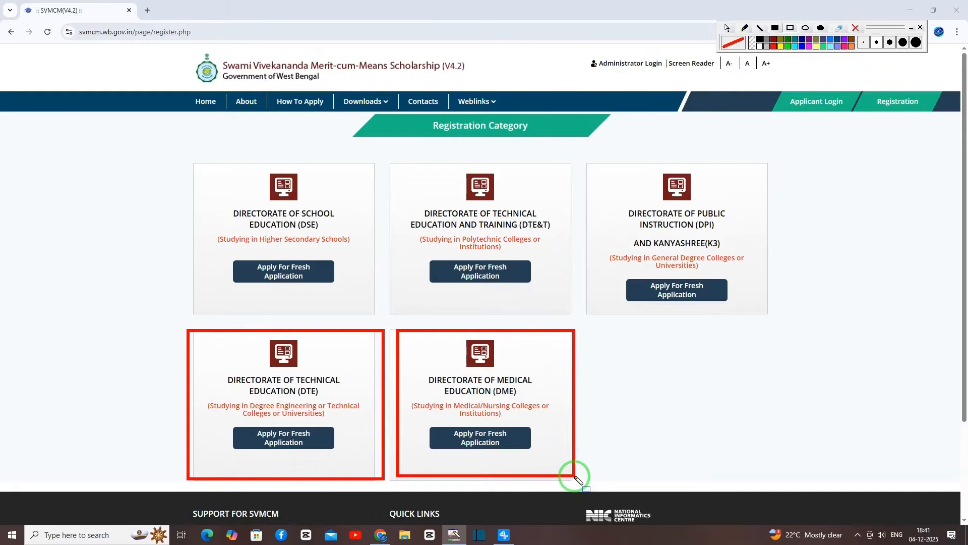
Start a fresh school education application with MADHYAMIK/EQUIVALENT as the qualifying exam.
{"action": "left_click", "coordinate": [279, 274]}
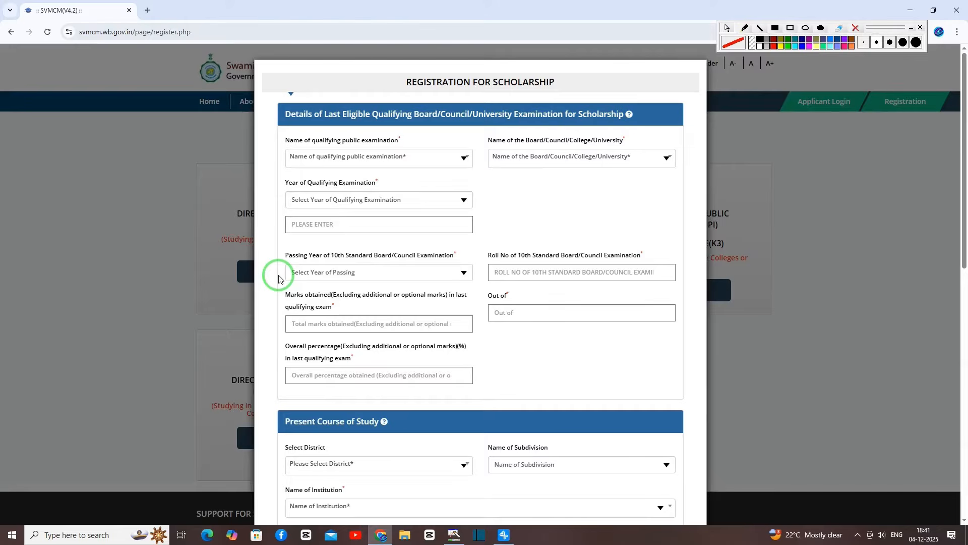
{"action": "mouse_move", "coordinate": [275, 102]}
{"action": "left_mouse_down"}
{"action": "mouse_move", "coordinate": [567, 131]}
{"action": "mouse_move", "coordinate": [659, 129]}
{"action": "left_mouse_up"}
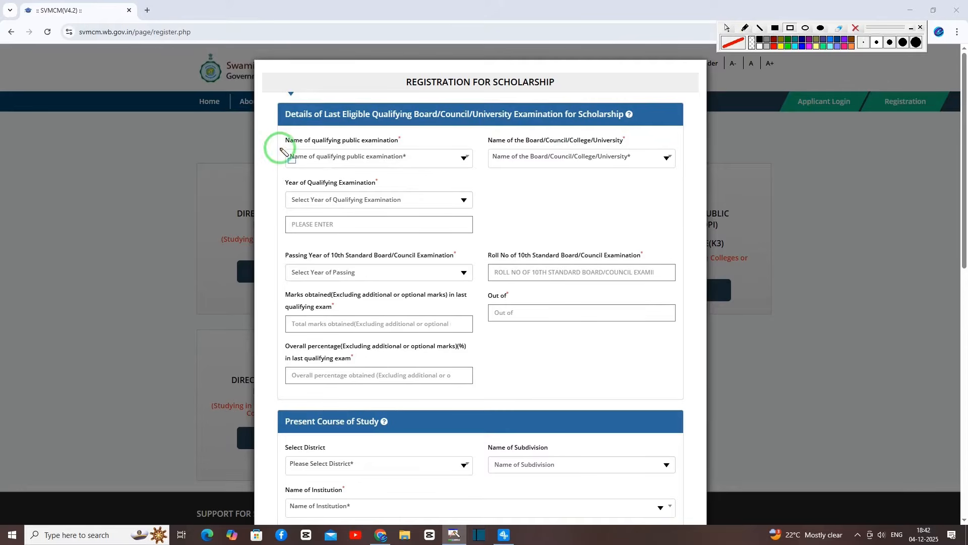
{"action": "mouse_move", "coordinate": [279, 147]}
{"action": "left_mouse_down"}
{"action": "mouse_move", "coordinate": [476, 165]}
{"action": "mouse_move", "coordinate": [518, 178]}
{"action": "mouse_move", "coordinate": [476, 172]}
{"action": "left_mouse_up"}
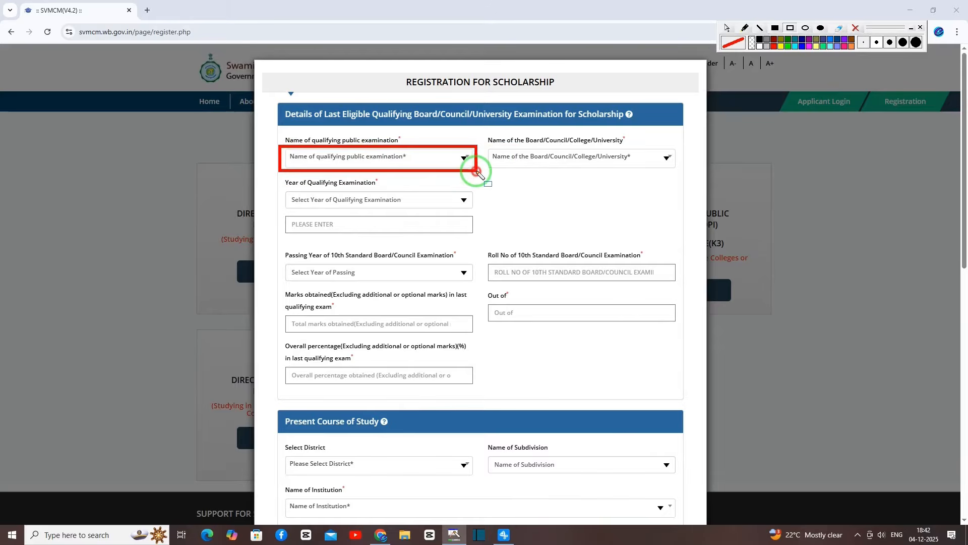
{"action": "left_click", "coordinate": [404, 159]}
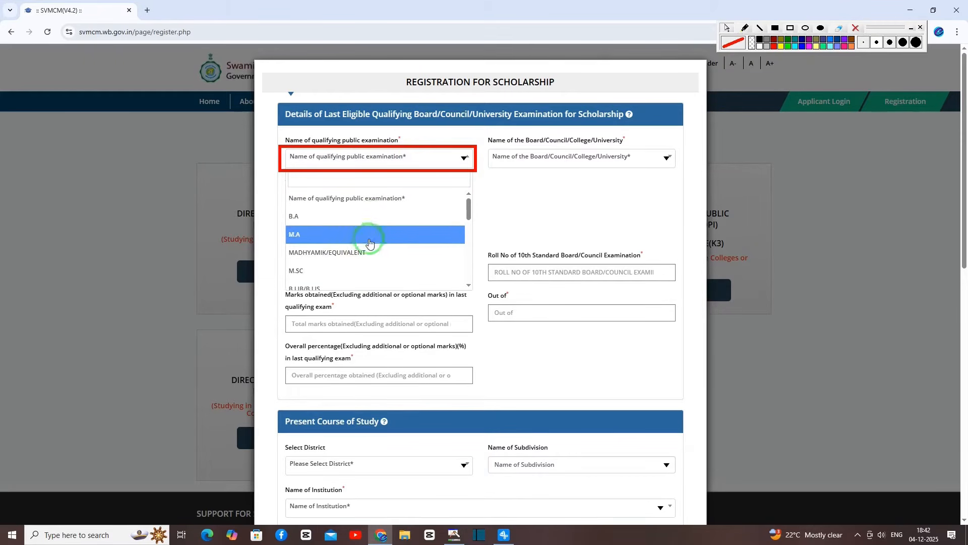
{"action": "left_click", "coordinate": [353, 254]}
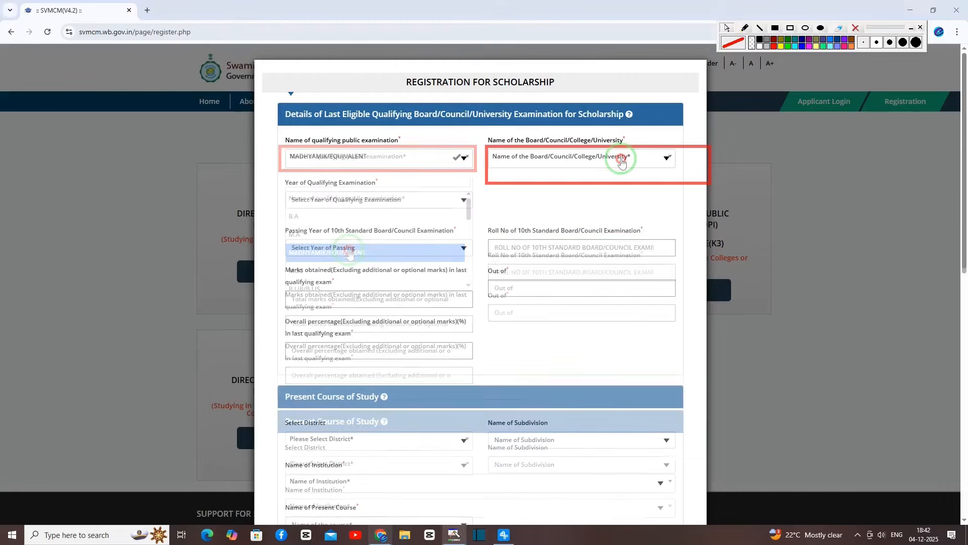
Set the board to WEST BENGAL BOARD OF SECONDARY EDUCATION and both years to 2025.
{"action": "left_click", "coordinate": [620, 159]}
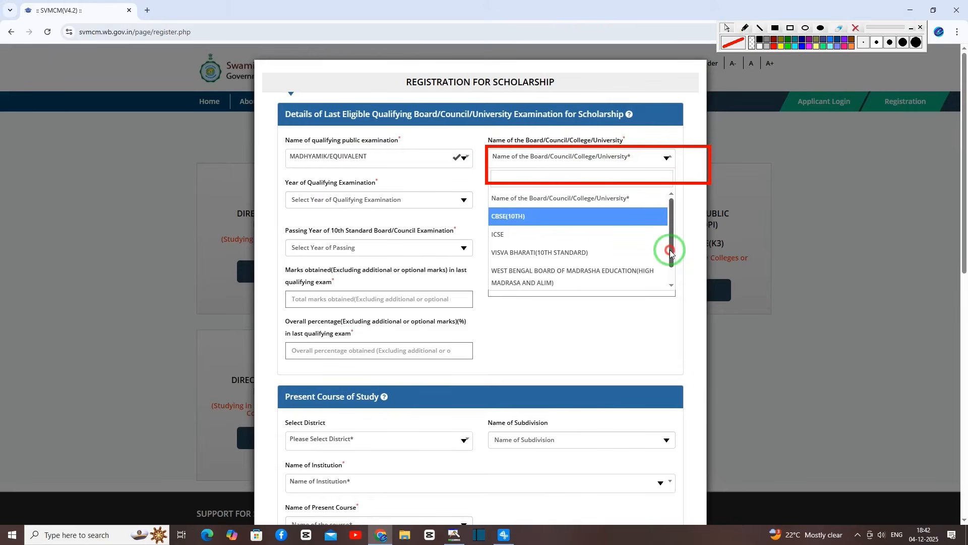
{"action": "scroll", "coordinate": [673, 260], "scroll_direction": "down", "scroll_amount": 1}
{"action": "left_click", "coordinate": [641, 276]}
{"action": "left_click", "coordinate": [452, 199]}
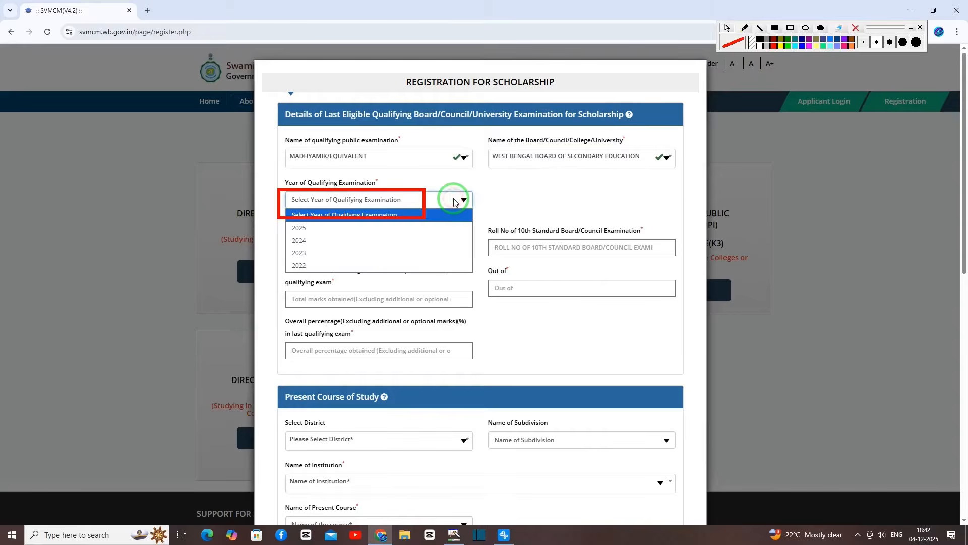
{"action": "left_click", "coordinate": [394, 228]}
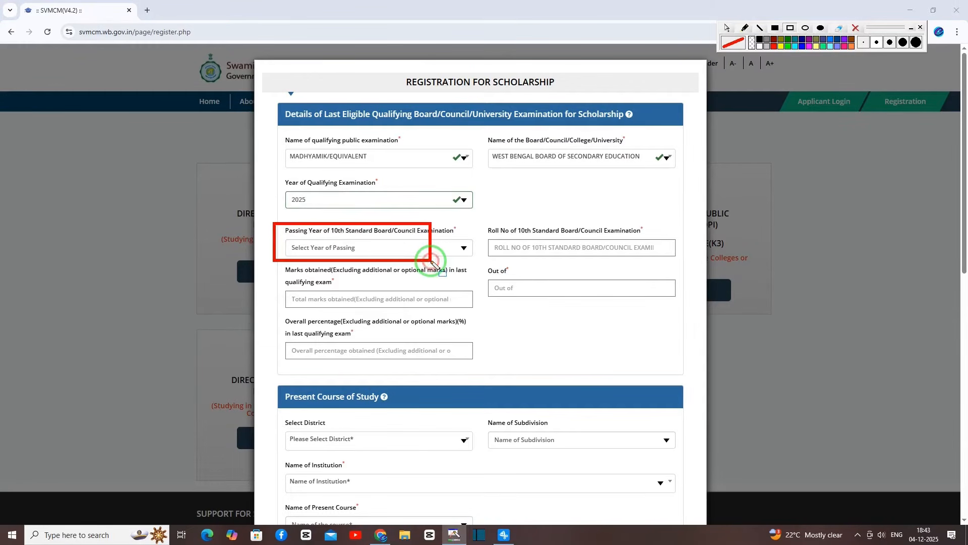
{"action": "left_click", "coordinate": [356, 247]}
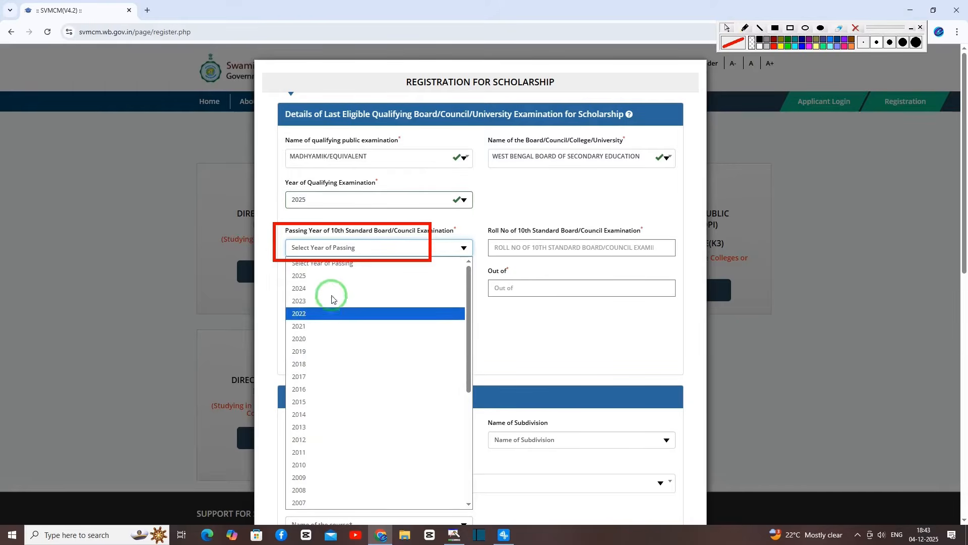
{"action": "left_click", "coordinate": [333, 276]}
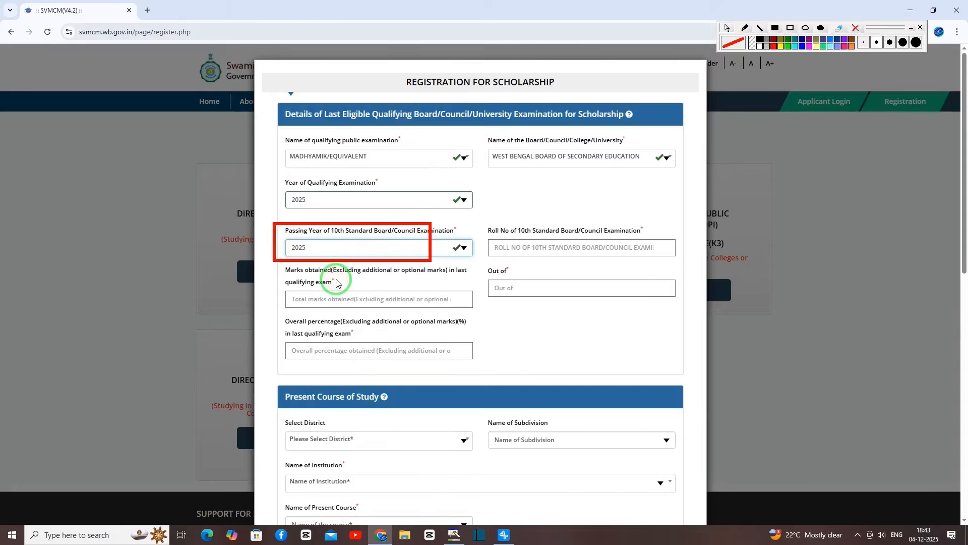
Highlight the roll number, 524 marks, Out of 700 and 74.86% fields.
{"action": "left_click_drag", "start_coordinate": [485, 239], "coordinate": [603, 263]}
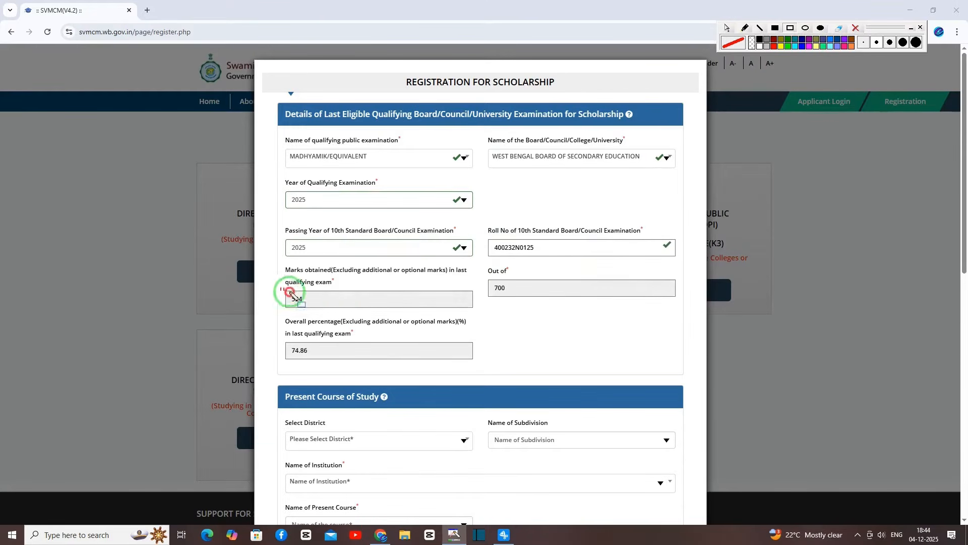
{"action": "left_click_drag", "start_coordinate": [281, 291], "coordinate": [382, 319]}
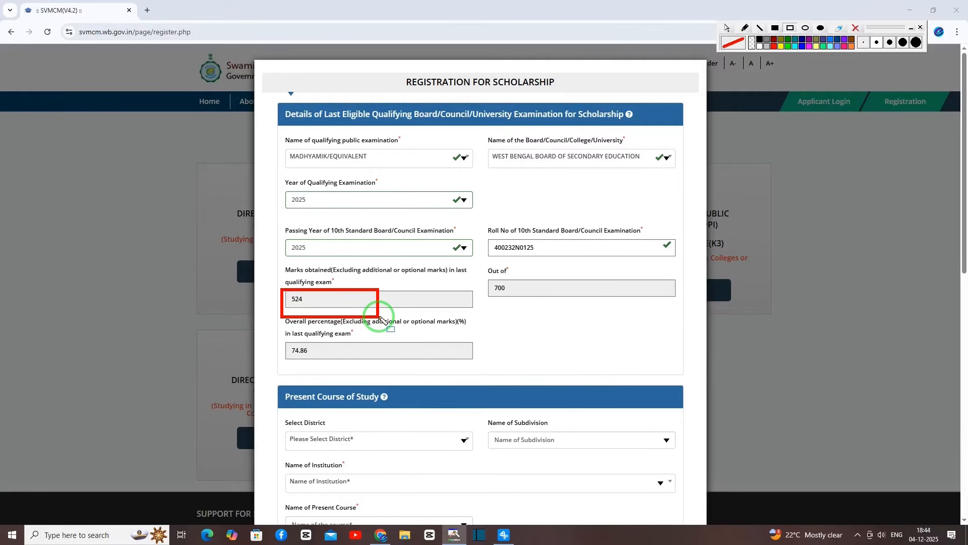
{"action": "left_click_drag", "start_coordinate": [483, 278], "coordinate": [581, 305]}
{"action": "left_click_drag", "start_coordinate": [278, 337], "coordinate": [342, 362]}
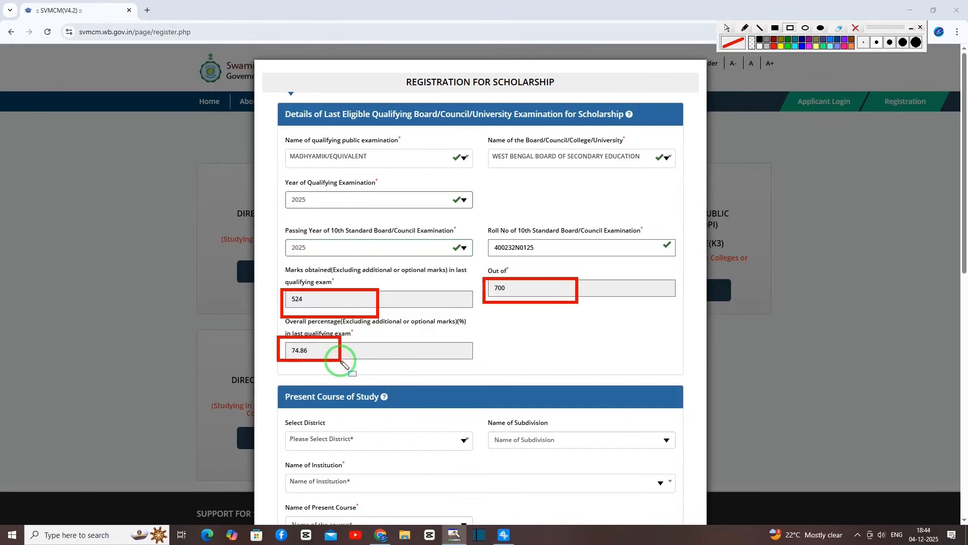
{"action": "key", "text": "Escape"}
{"action": "left_click_drag", "start_coordinate": [272, 389], "coordinate": [404, 407]}
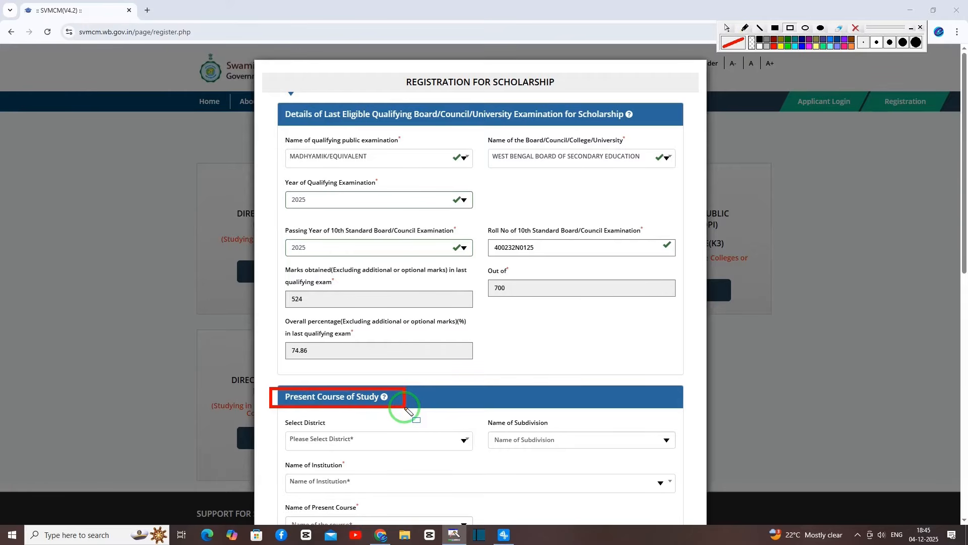
Select BANKURA, KHATRA, TALDANGRA FULMOTI HIGH SCHOOL and HIGHER SECONDERY (CLASS XI).
{"action": "left_click", "coordinate": [390, 136]}
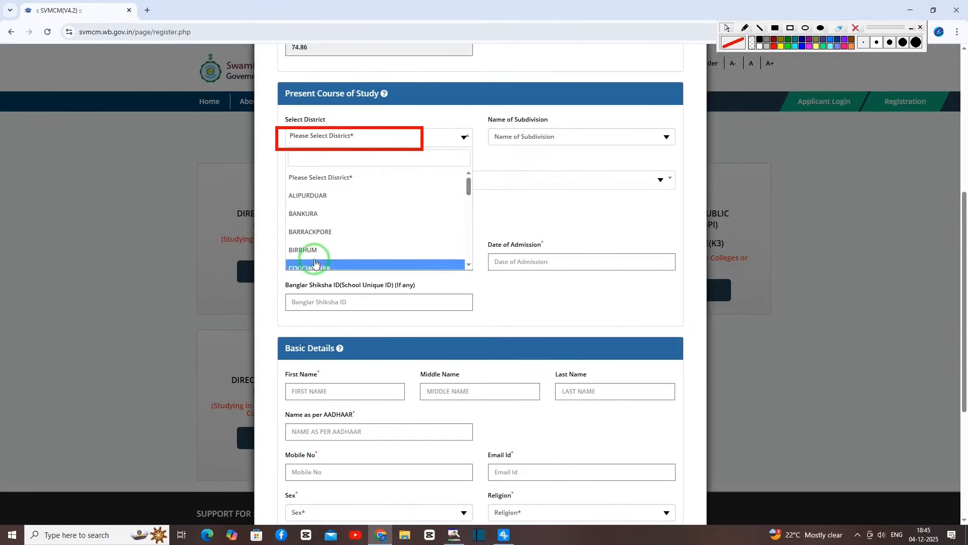
{"action": "left_click", "coordinate": [320, 214]}
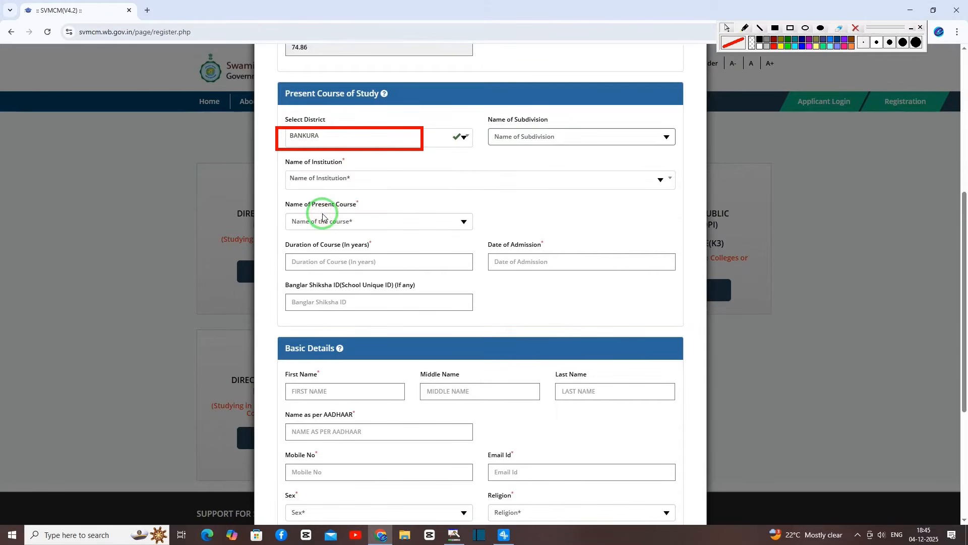
{"action": "left_click", "coordinate": [519, 136]}
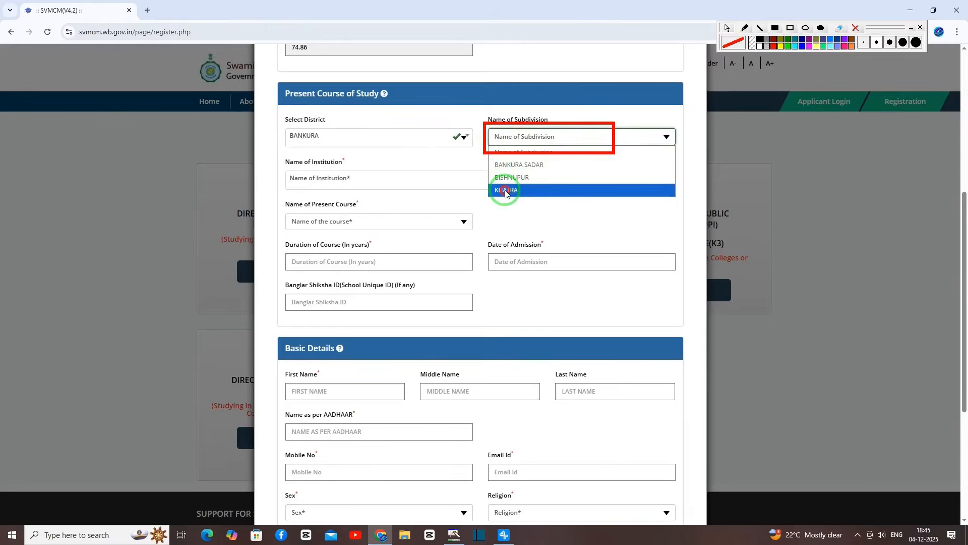
{"action": "left_click", "coordinate": [506, 191]}
{"action": "left_click", "coordinate": [409, 179]}
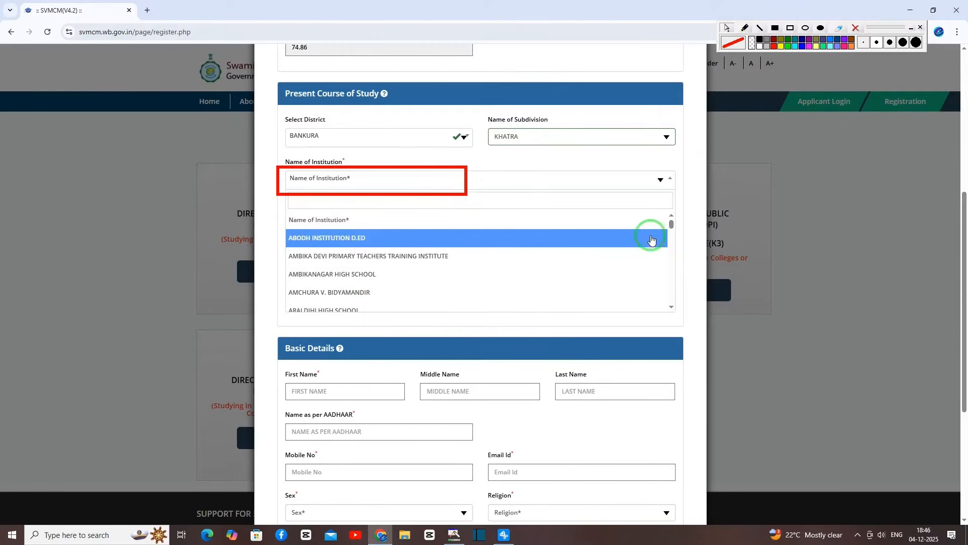
{"action": "left_click", "coordinate": [547, 272]}
{"action": "left_click", "coordinate": [432, 220]}
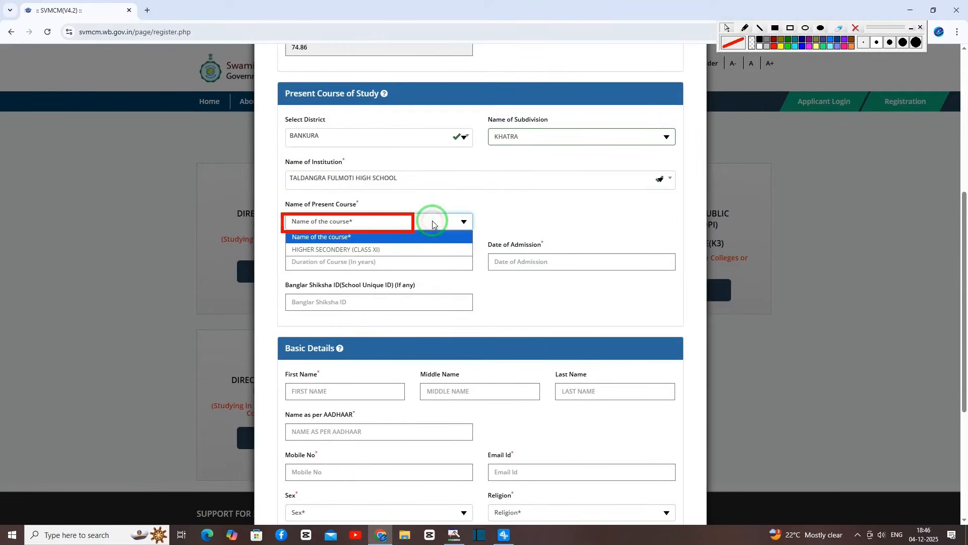
{"action": "left_click", "coordinate": [386, 254]}
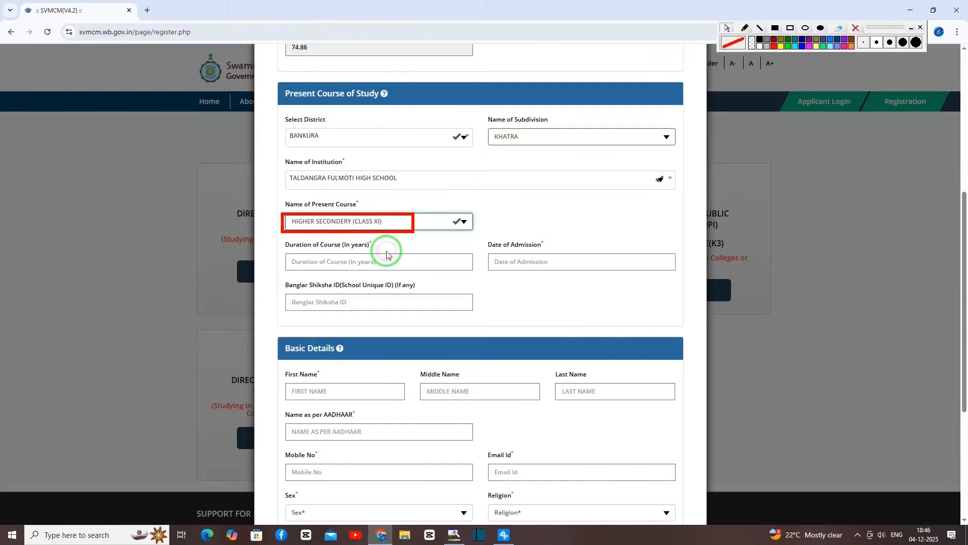
Highlight the Duration of Course, Date of Admission and Banglar Shiksha ID fields and the Basic Details heading.
{"action": "left_click_drag", "start_coordinate": [280, 254], "coordinate": [392, 272]}
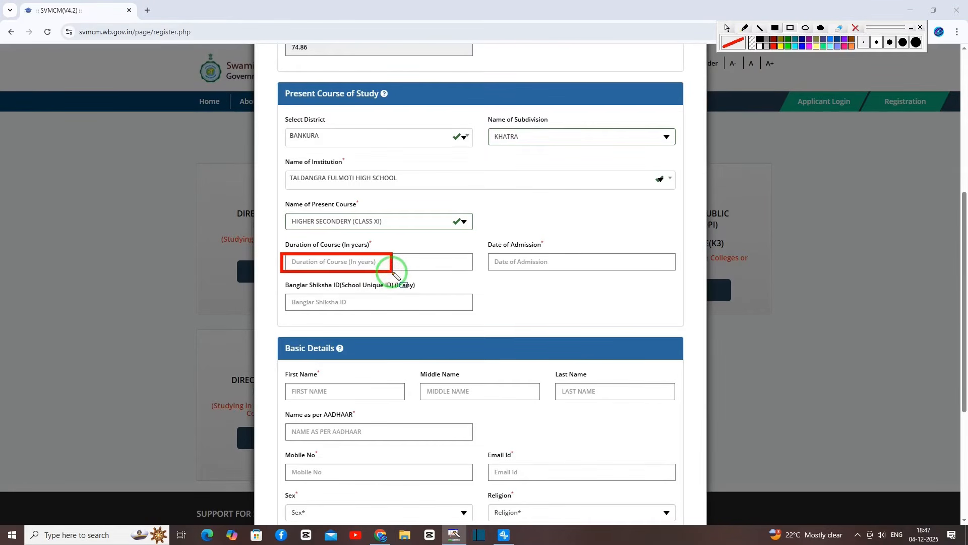
{"action": "left_click_drag", "start_coordinate": [484, 254], "coordinate": [583, 272]}
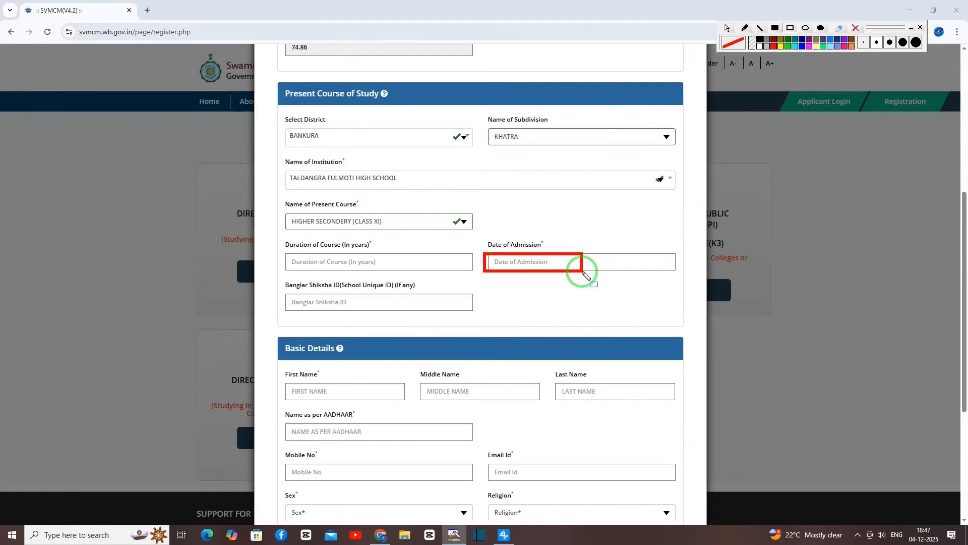
{"action": "left_click_drag", "start_coordinate": [284, 294], "coordinate": [417, 321]}
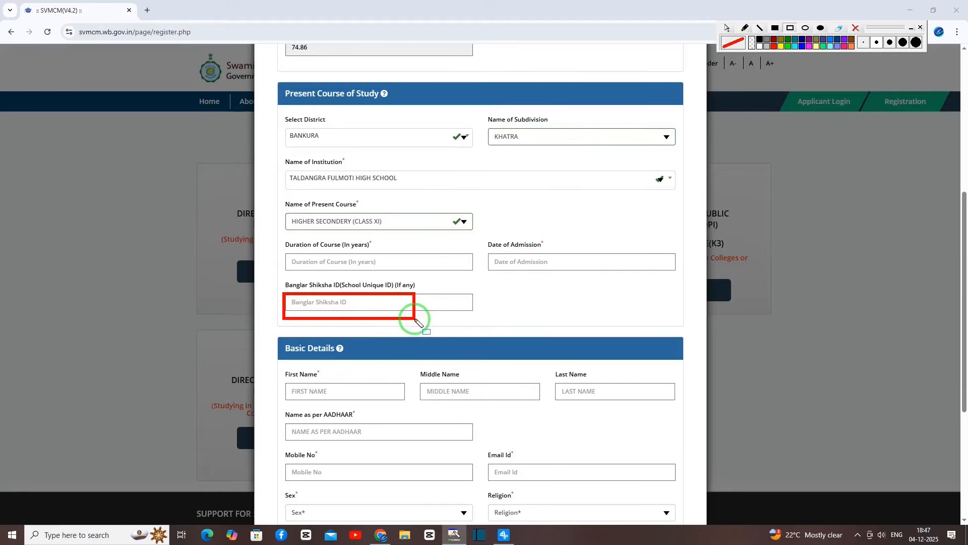
{"action": "left_click_drag", "start_coordinate": [273, 336], "coordinate": [387, 360]}
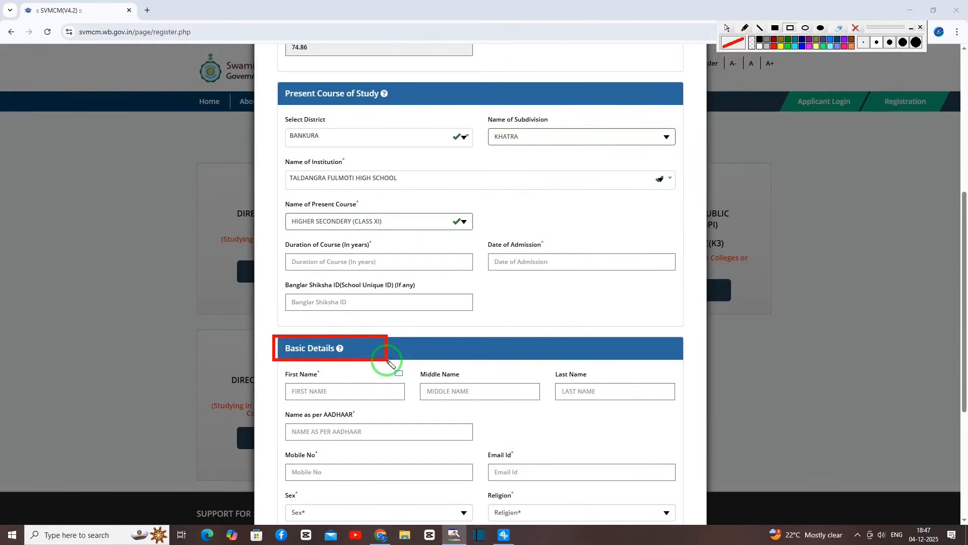
{"action": "scroll", "coordinate": [388, 362], "scroll_direction": "down", "scroll_amount": 3}
Highlight the name, Name as per AADHAAR, mobile, email and sex fields.
{"action": "left_click_drag", "start_coordinate": [281, 210], "coordinate": [389, 236]}
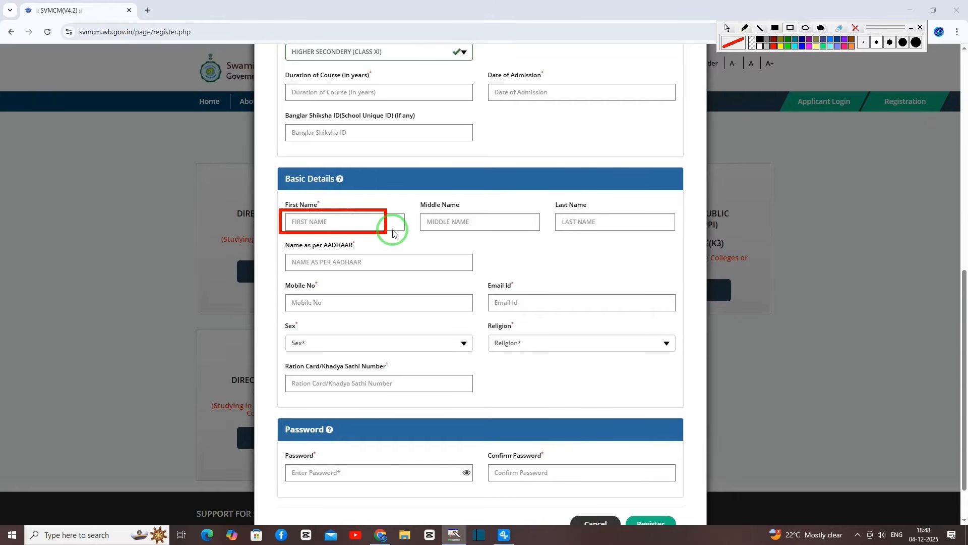
{"action": "left_click_drag", "start_coordinate": [416, 211], "coordinate": [509, 236]}
{"action": "left_click_drag", "start_coordinate": [550, 211], "coordinate": [638, 234]}
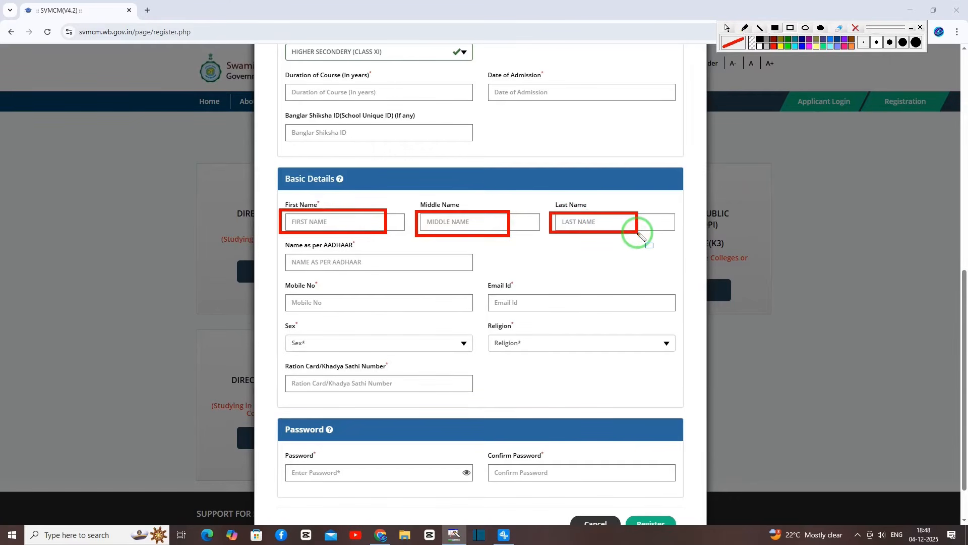
{"action": "left_click_drag", "start_coordinate": [283, 253], "coordinate": [411, 275]}
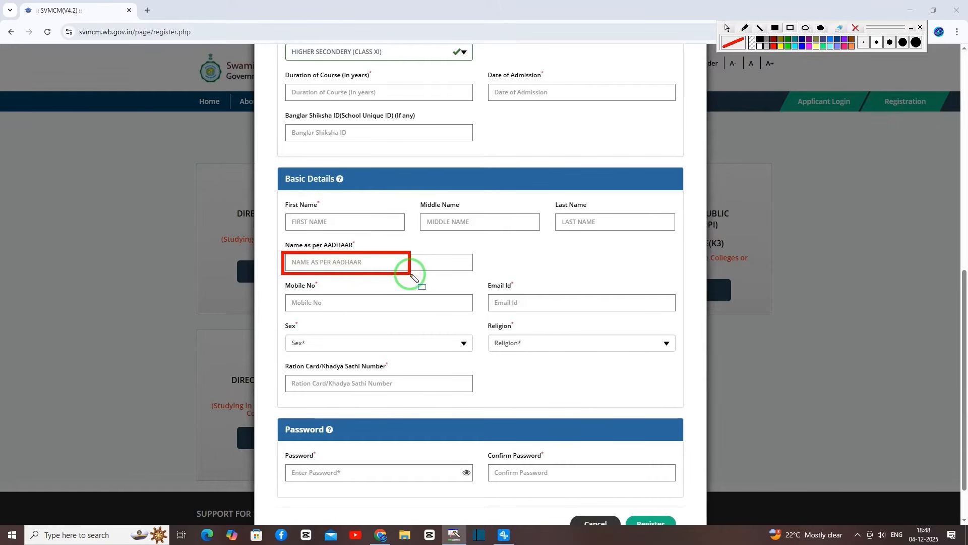
{"action": "left_click_drag", "start_coordinate": [283, 294], "coordinate": [398, 317]}
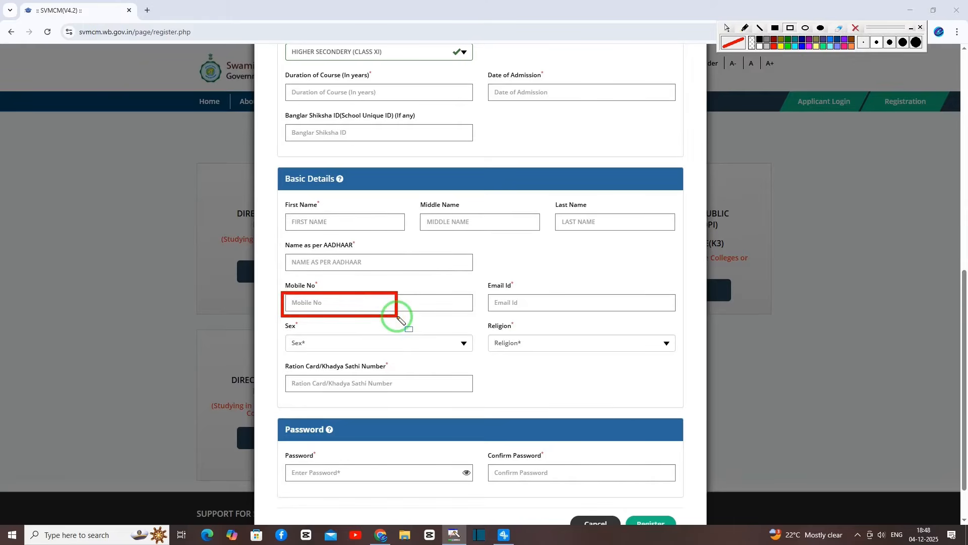
{"action": "left_click_drag", "start_coordinate": [482, 292], "coordinate": [595, 315]}
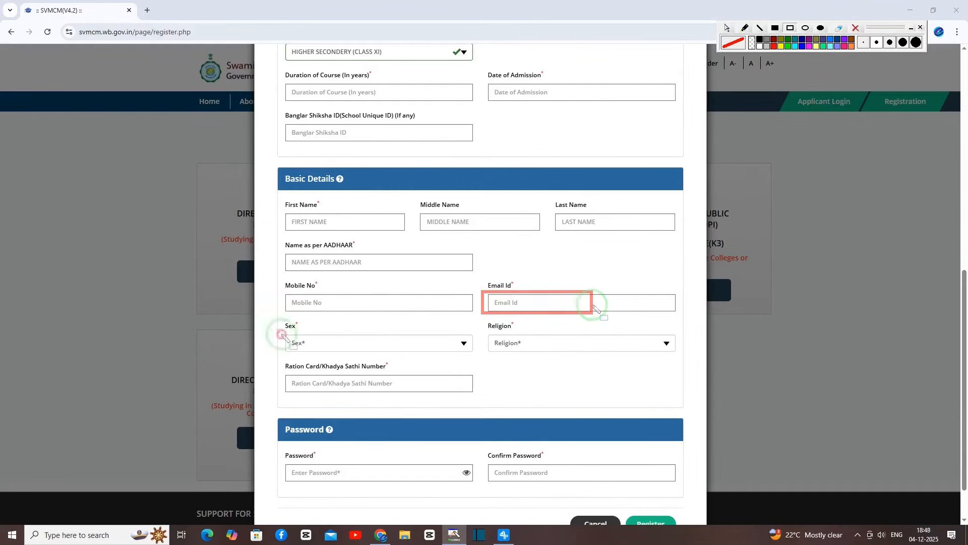
{"action": "left_click_drag", "start_coordinate": [280, 333], "coordinate": [390, 354]}
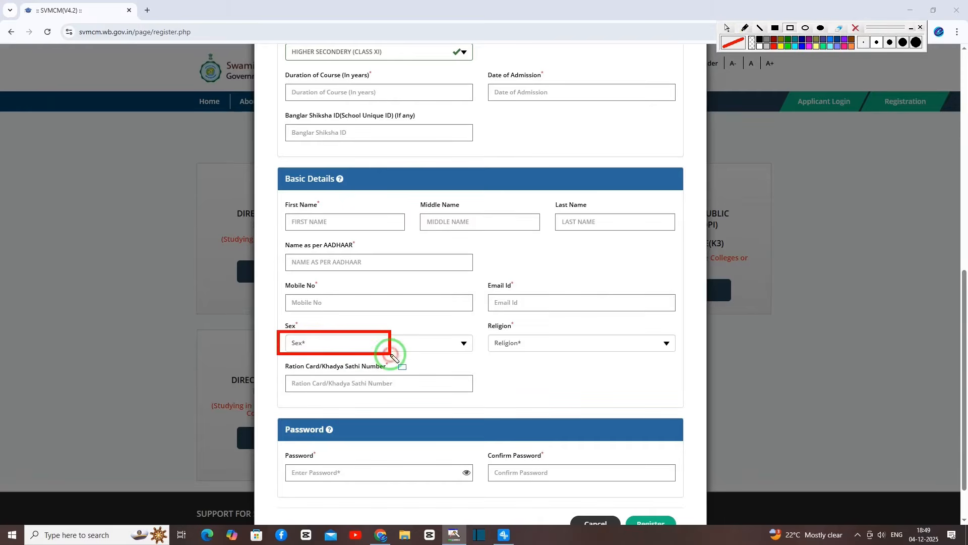
Set sex to MALE and religion to HINDUISM.
{"action": "left_click", "coordinate": [367, 340]}
{"action": "left_click", "coordinate": [338, 374]}
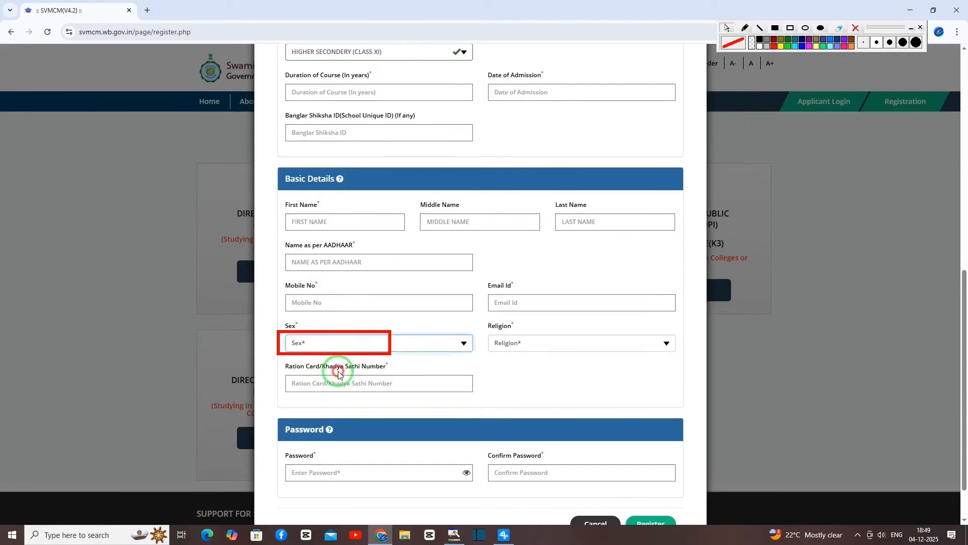
{"action": "left_click_drag", "start_coordinate": [483, 333], "coordinate": [596, 355]}
{"action": "left_click", "coordinate": [509, 346]}
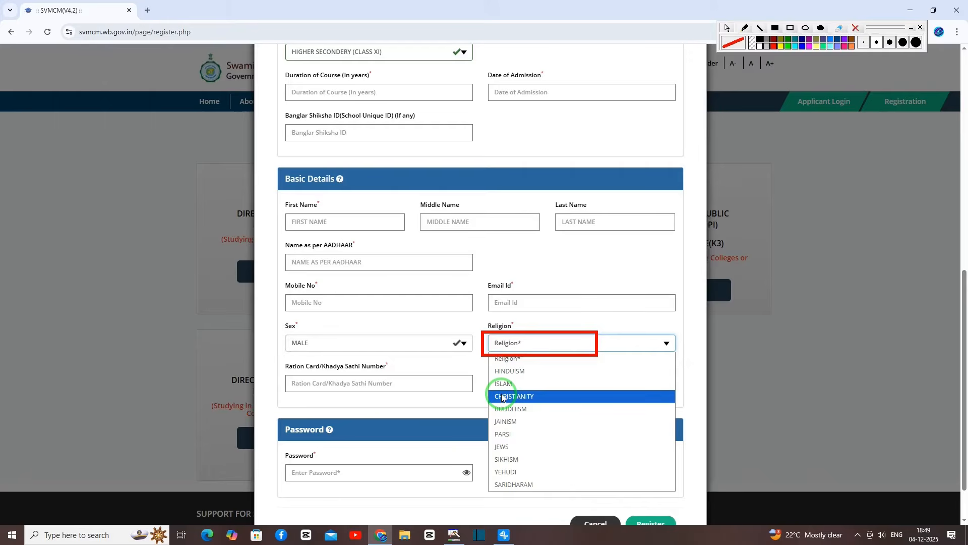
{"action": "left_click", "coordinate": [509, 371]}
Highlight the ration card and password fields, then submit the registration form.
{"action": "left_click_drag", "start_coordinate": [281, 371], "coordinate": [414, 393]}
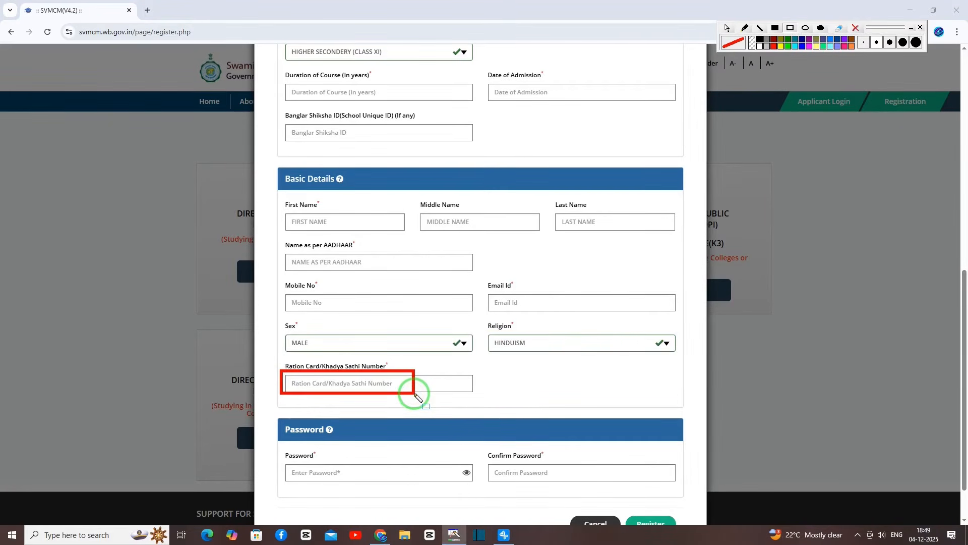
{"action": "left_click_drag", "start_coordinate": [275, 421], "coordinate": [366, 445]}
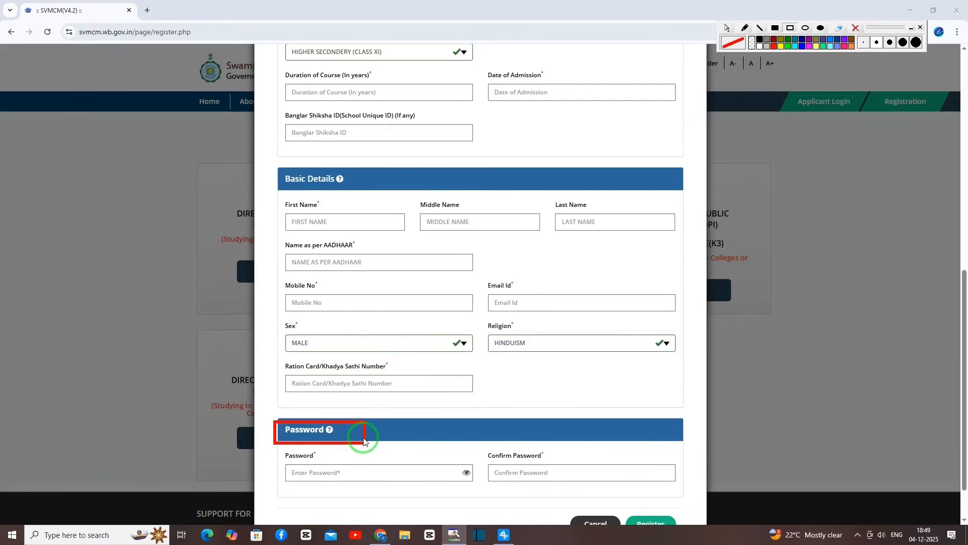
{"action": "scroll", "coordinate": [343, 414], "scroll_direction": "down", "scroll_amount": 1}
{"action": "left_click_drag", "start_coordinate": [288, 410], "coordinate": [394, 432]}
{"action": "left_click_drag", "start_coordinate": [484, 405], "coordinate": [616, 434]}
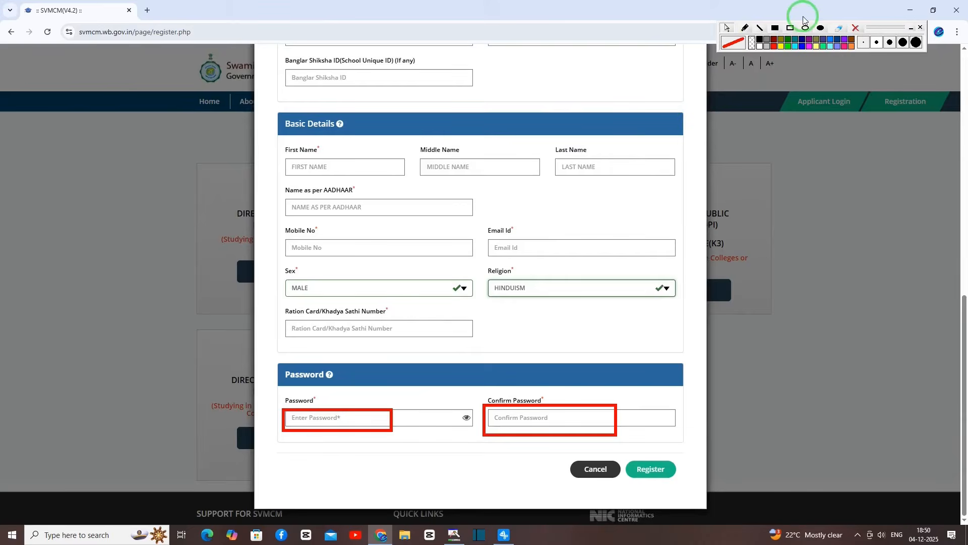
{"action": "left_click", "coordinate": [791, 28]}
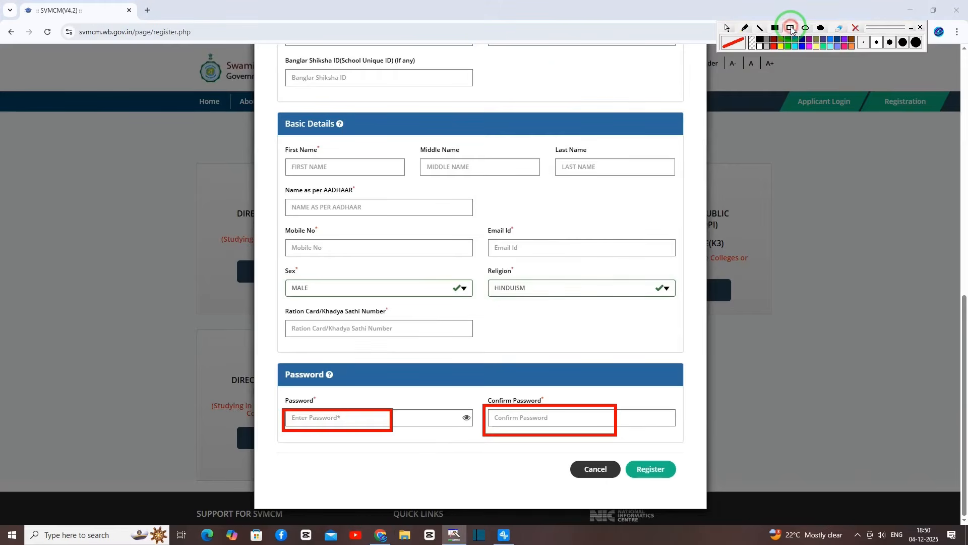
{"action": "left_click", "coordinate": [855, 28]}
{"action": "left_click_drag", "start_coordinate": [622, 454], "coordinate": [692, 492]}
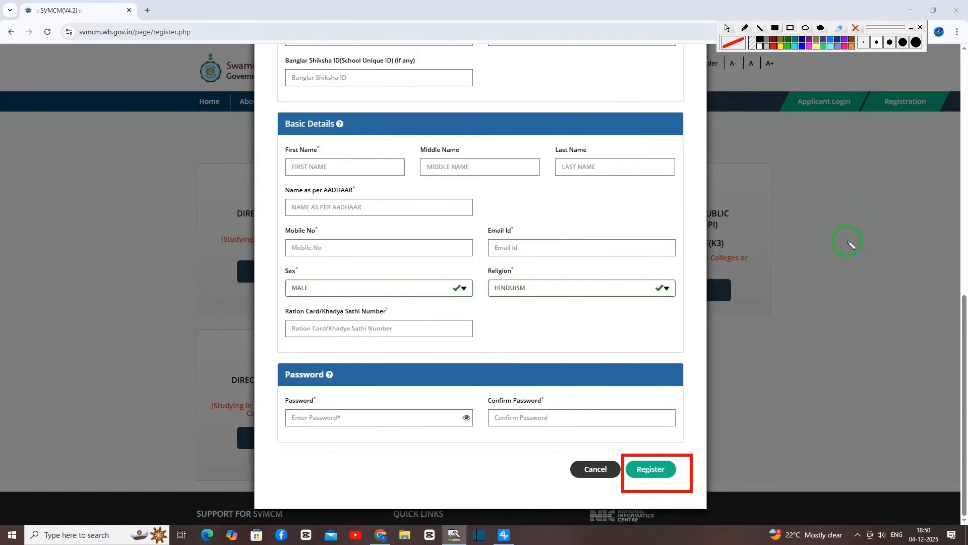
{"action": "left_click", "coordinate": [459, 231]}
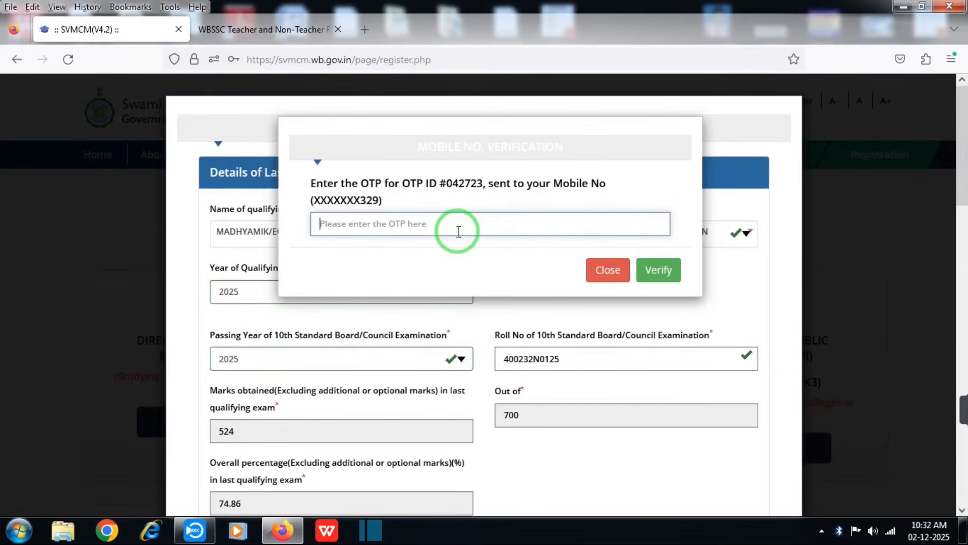
Verify the mobile number with the OTP and copy the new Applicant ID.
{"action": "type", "text": "***"}
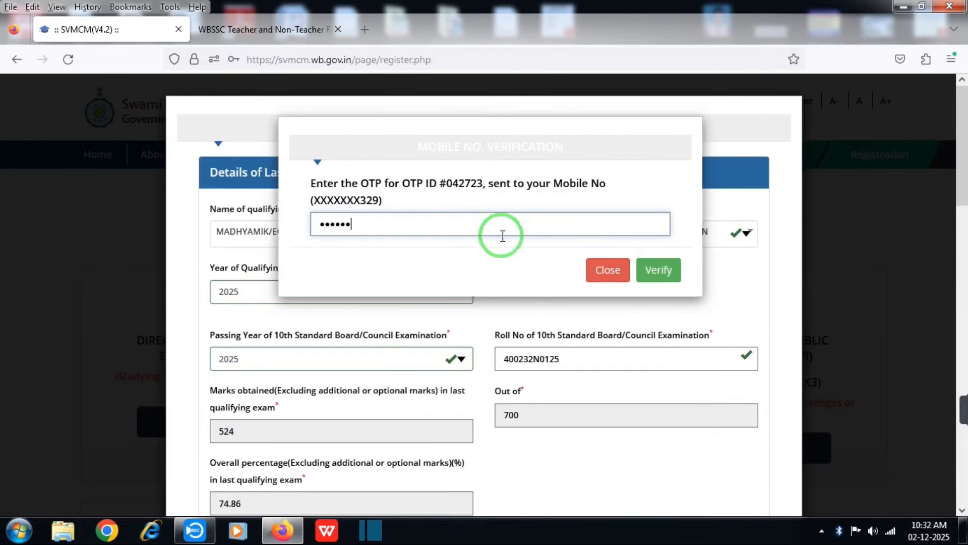
{"action": "left_click", "coordinate": [643, 271]}
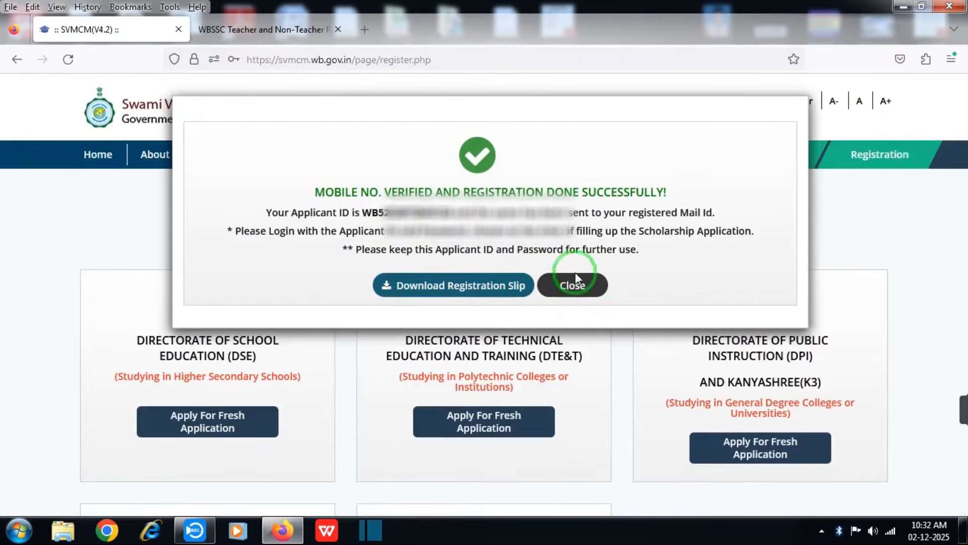
{"action": "left_click_drag", "start_coordinate": [361, 216], "coordinate": [453, 213]}
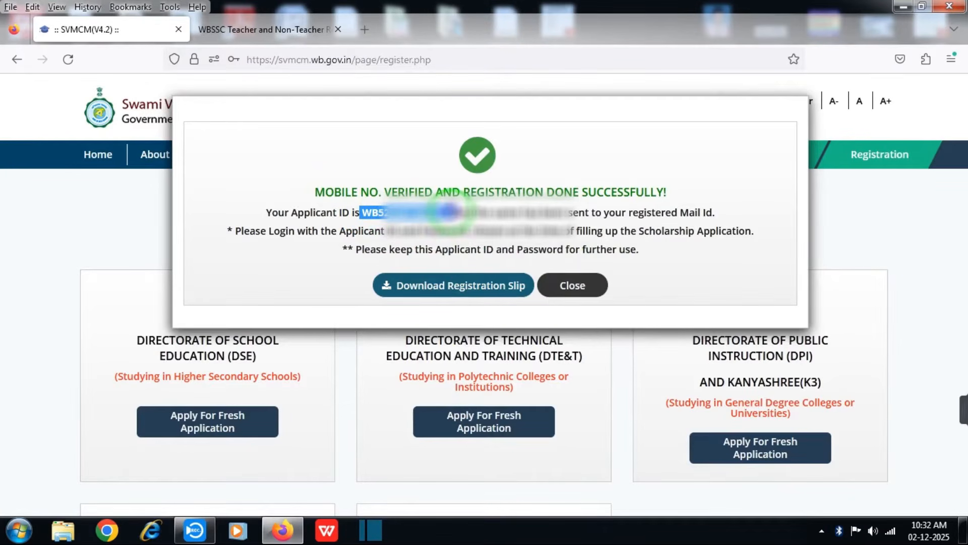
{"action": "right_click", "coordinate": [452, 210]}
{"action": "left_click", "coordinate": [475, 225]}
{"action": "left_click", "coordinate": [401, 229]}
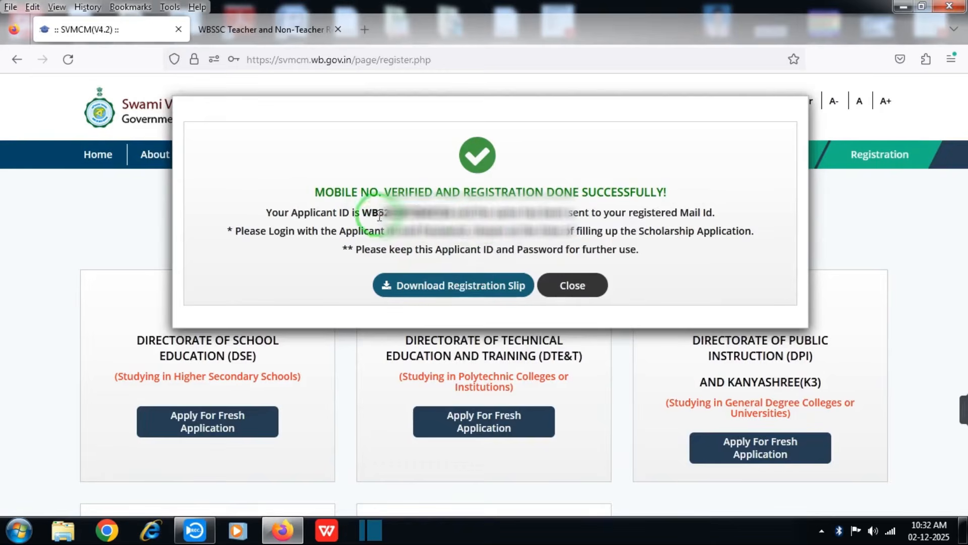
{"action": "left_click_drag", "start_coordinate": [361, 215], "coordinate": [454, 212]}
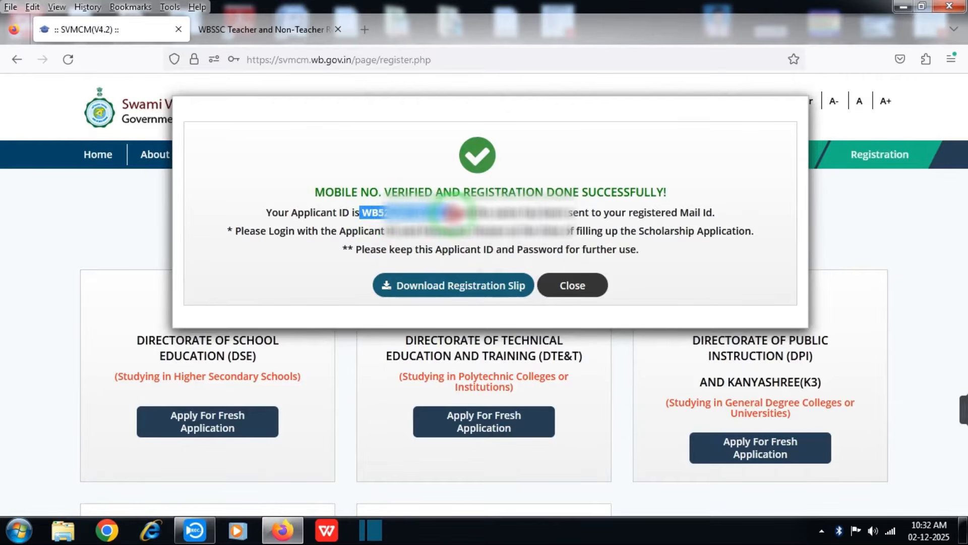
{"action": "right_click", "coordinate": [452, 212]}
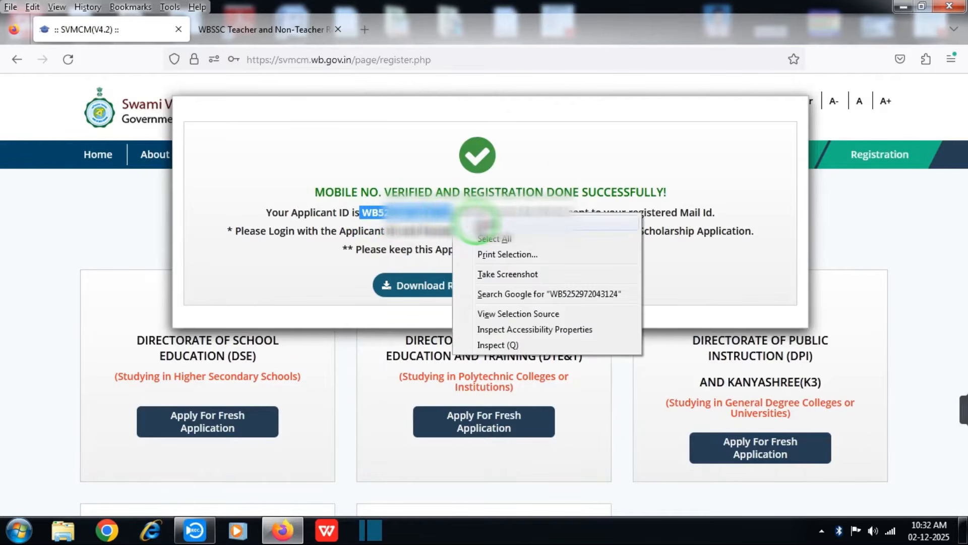
{"action": "left_click", "coordinate": [475, 222]}
Download and save the registration acknowledgement slip PDF, then close the success message.
{"action": "left_click", "coordinate": [452, 293]}
{"action": "right_click", "coordinate": [451, 213]}
{"action": "left_click", "coordinate": [466, 222]}
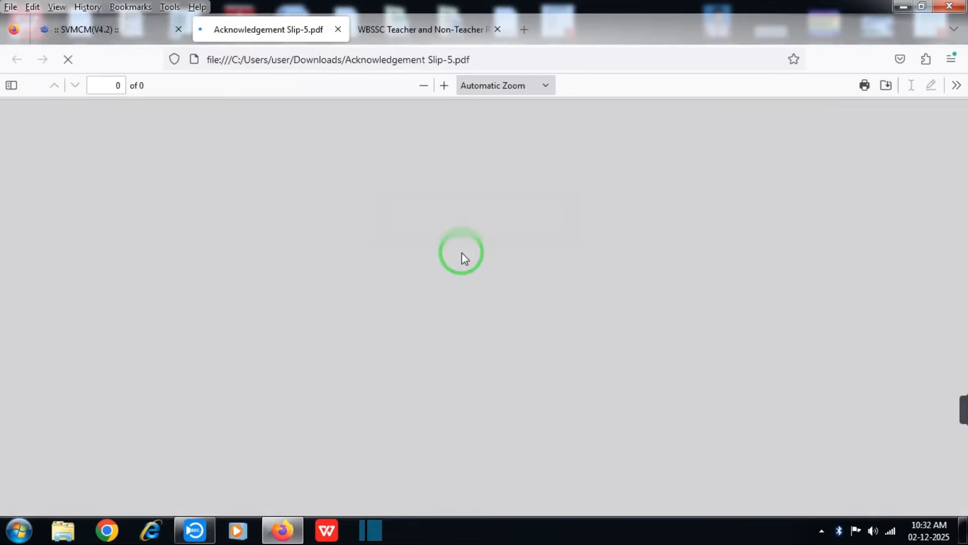
{"action": "left_click", "coordinate": [886, 85]}
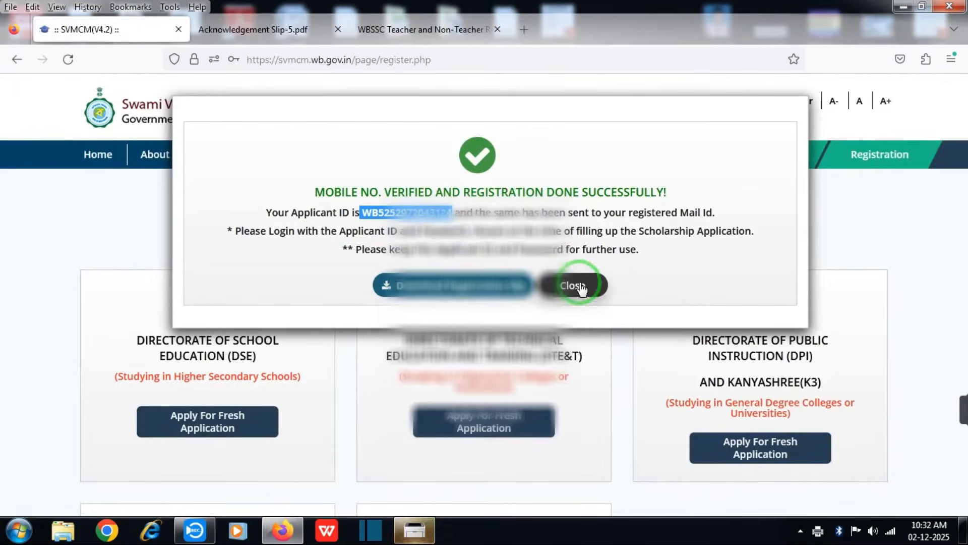
{"action": "right_click", "coordinate": [415, 213]}
{"action": "left_click", "coordinate": [434, 225]}
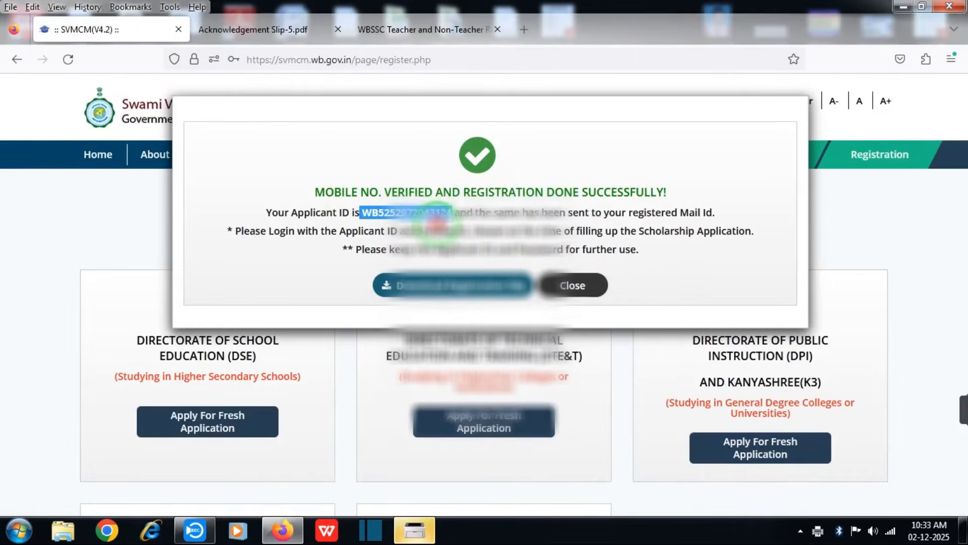
{"action": "left_click", "coordinate": [580, 286]}
Enter the pasted Applicant ID, password and security code in Applicant Login and validate.
{"action": "left_click", "coordinate": [741, 157]}
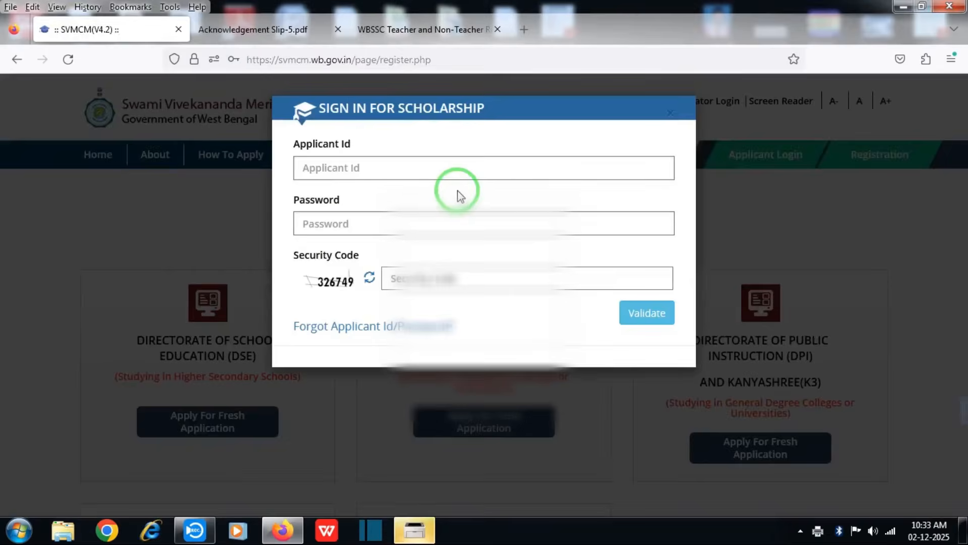
{"action": "left_click", "coordinate": [441, 173]}
{"action": "key", "text": "ctrl+v"}
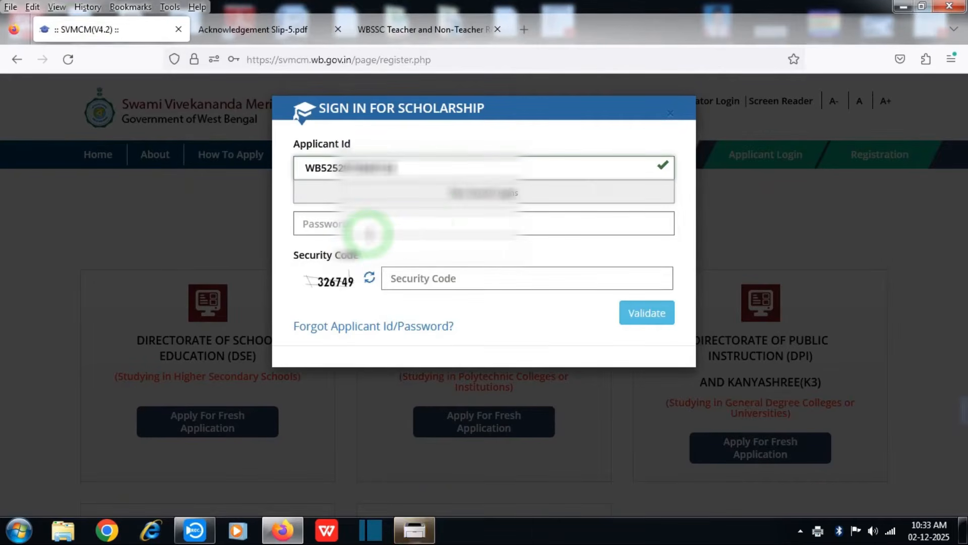
{"action": "left_click", "coordinate": [369, 234]}
{"action": "type", "text": "*"}
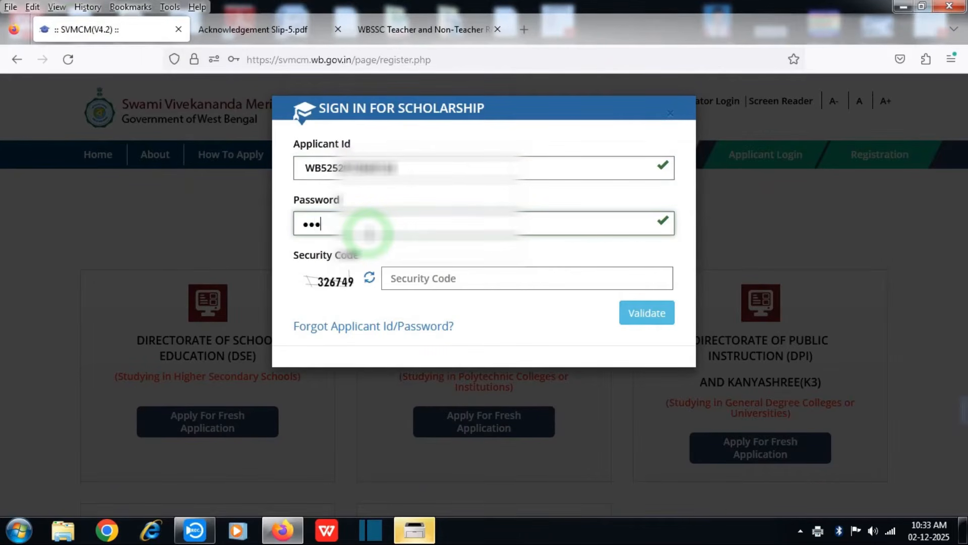
{"action": "type", "text": "*******"}
{"action": "key", "text": "Tab"}
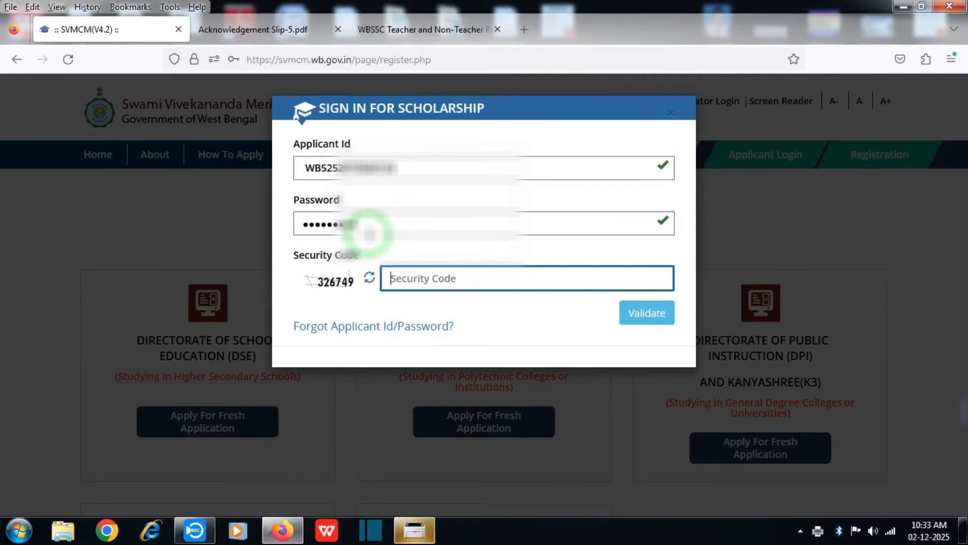
{"action": "type", "text": "3267"}
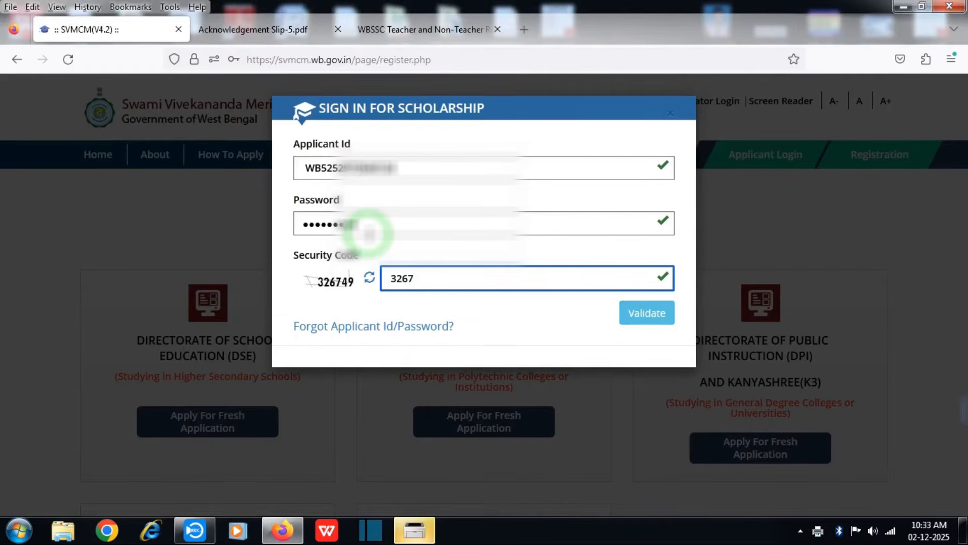
{"action": "type", "text": "498"}
{"action": "key", "text": "BackSpace"}
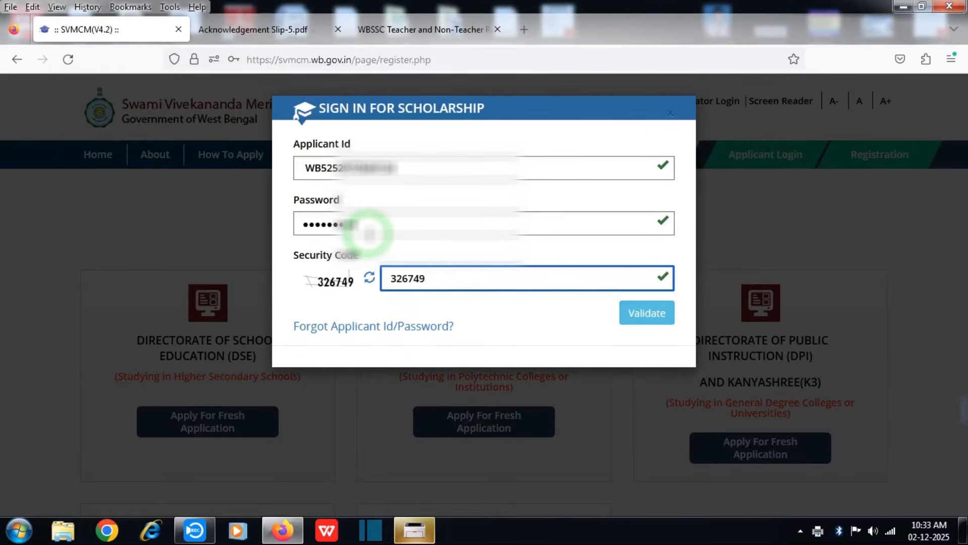
{"action": "left_click", "coordinate": [626, 314]}
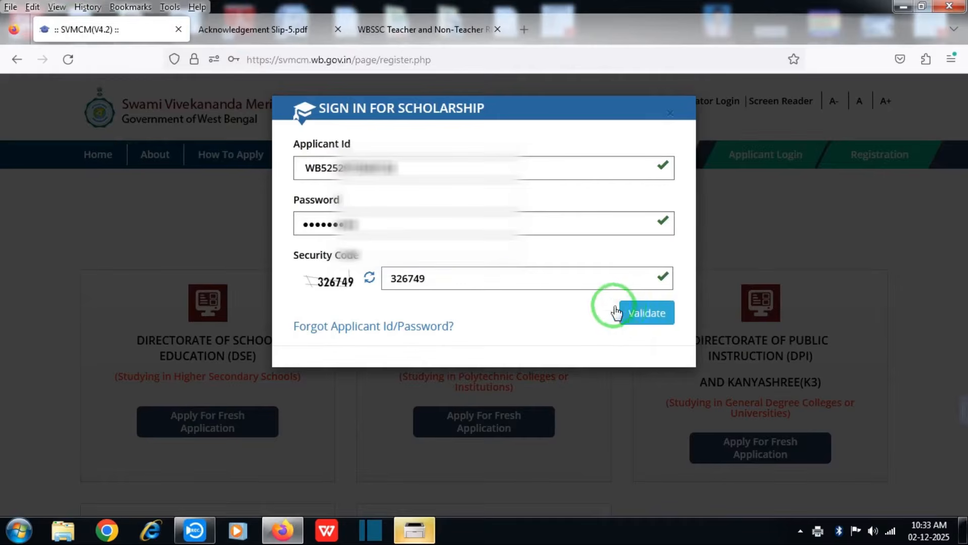
Enter the login OTP to sign in to the applicant dashboard.
{"action": "left_click", "coordinate": [418, 318]}
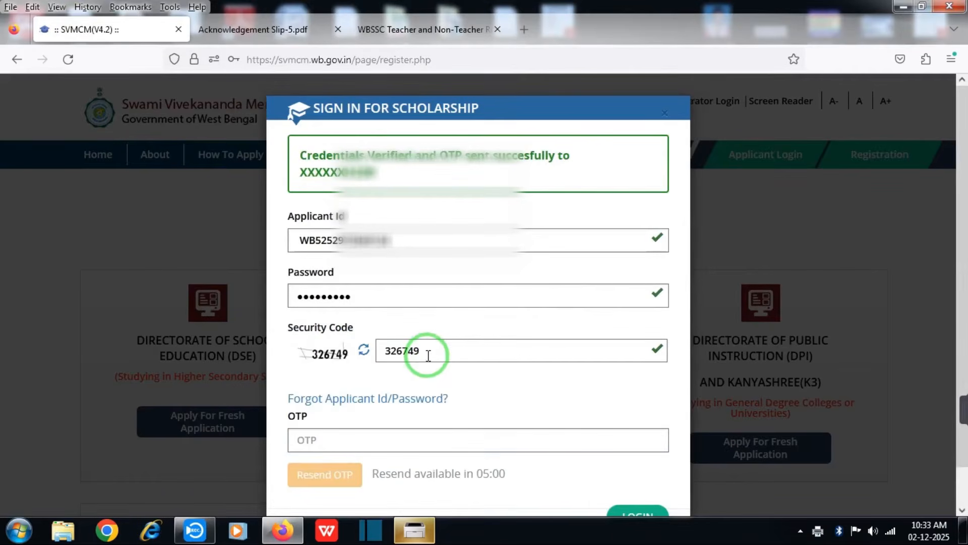
{"action": "left_click", "coordinate": [364, 442]}
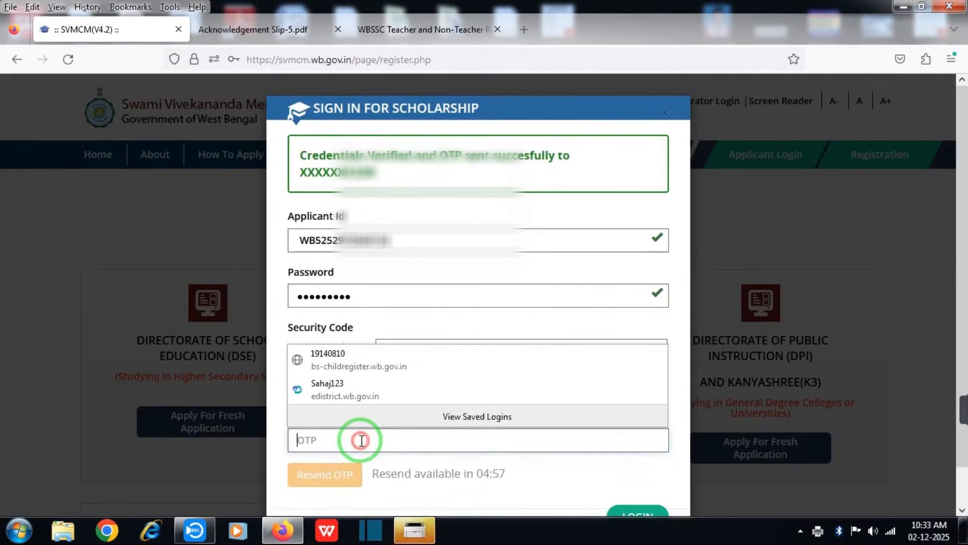
{"action": "type", "text": "•••"}
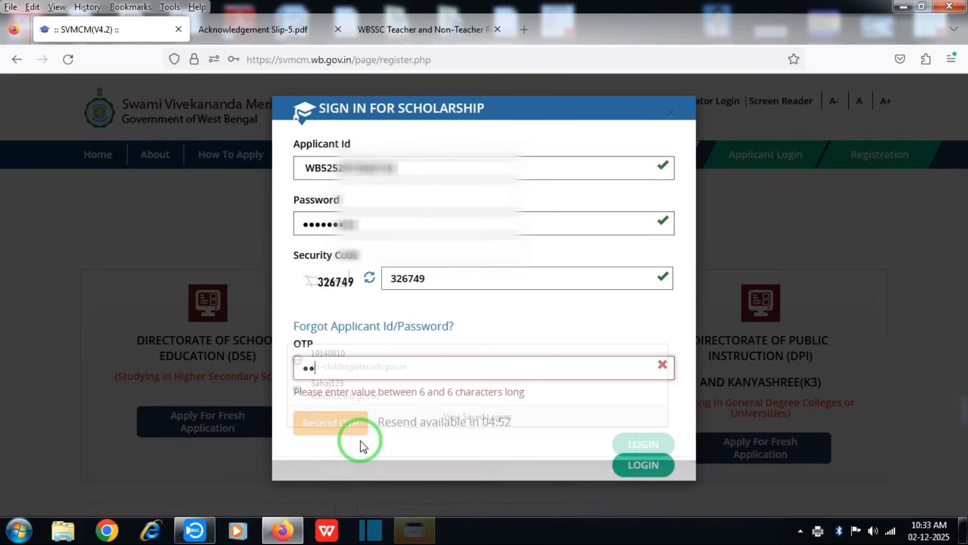
{"action": "type", "text": "•"}
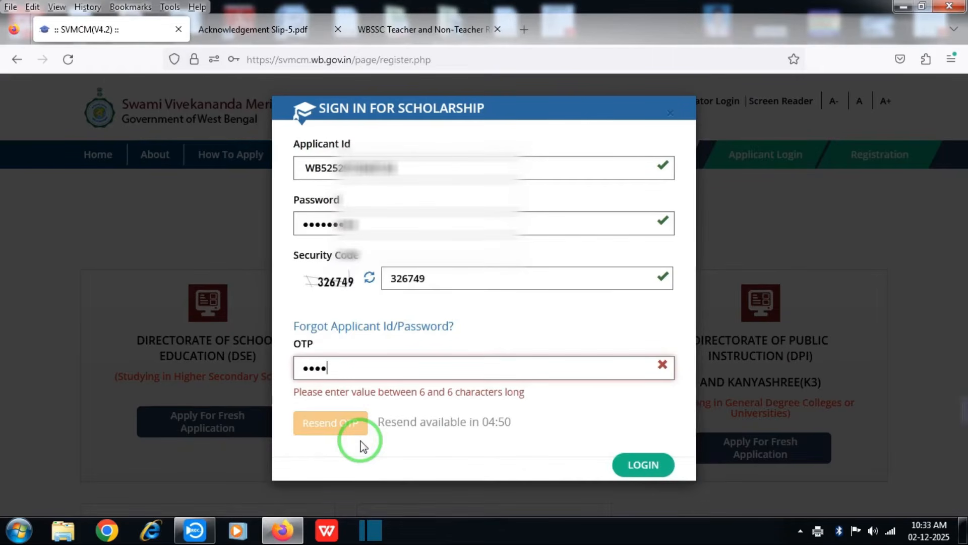
{"action": "type", "text": "••"}
{"action": "key", "text": "Return"}
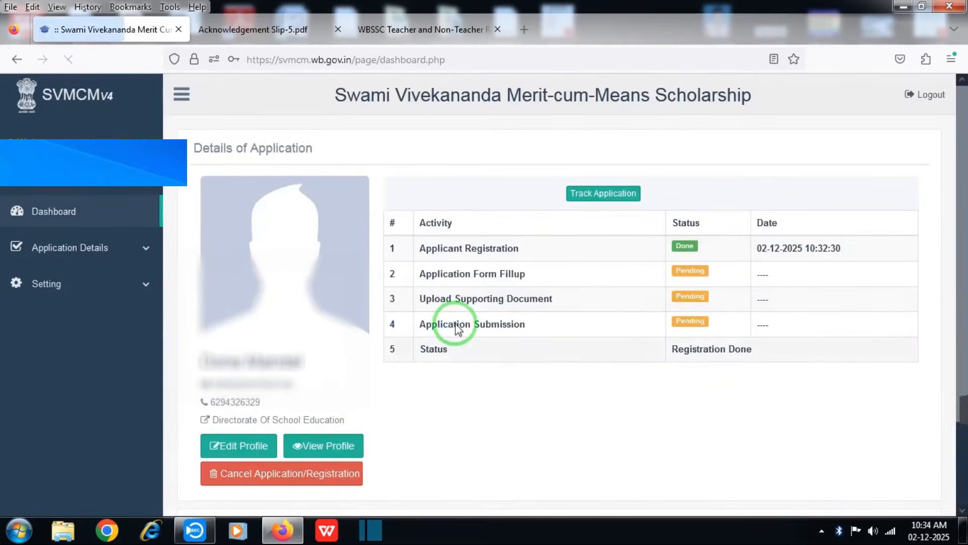
Open the applicant profile, upload the signature image, and save basic details to continue.
{"action": "left_click_drag", "start_coordinate": [963, 251], "coordinate": [958, 320]}
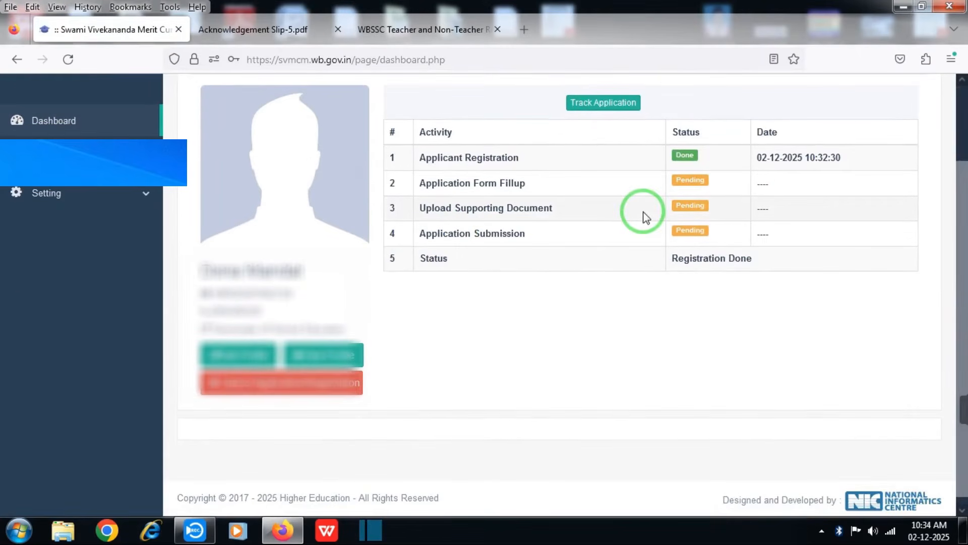
{"action": "left_click", "coordinate": [224, 354]}
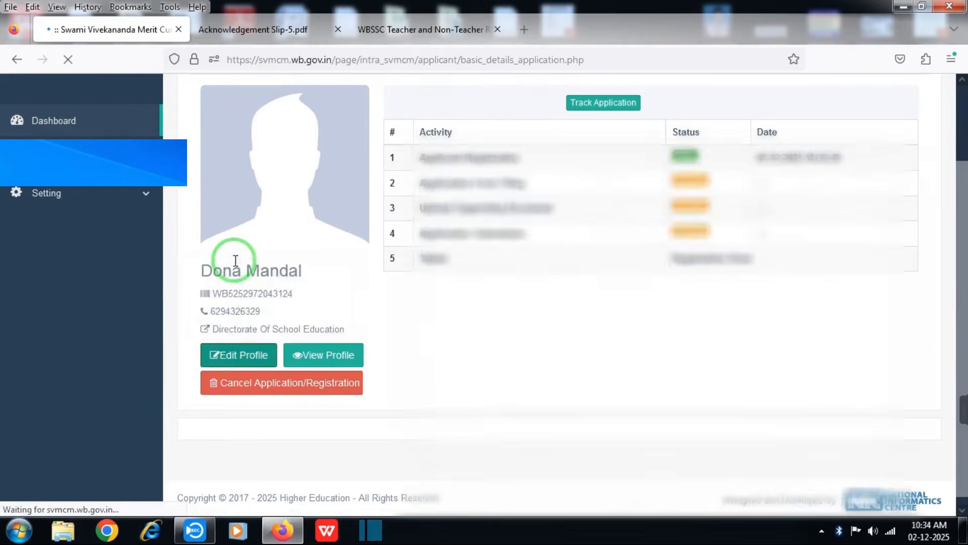
{"action": "left_click_drag", "start_coordinate": [963, 177], "coordinate": [964, 420]}
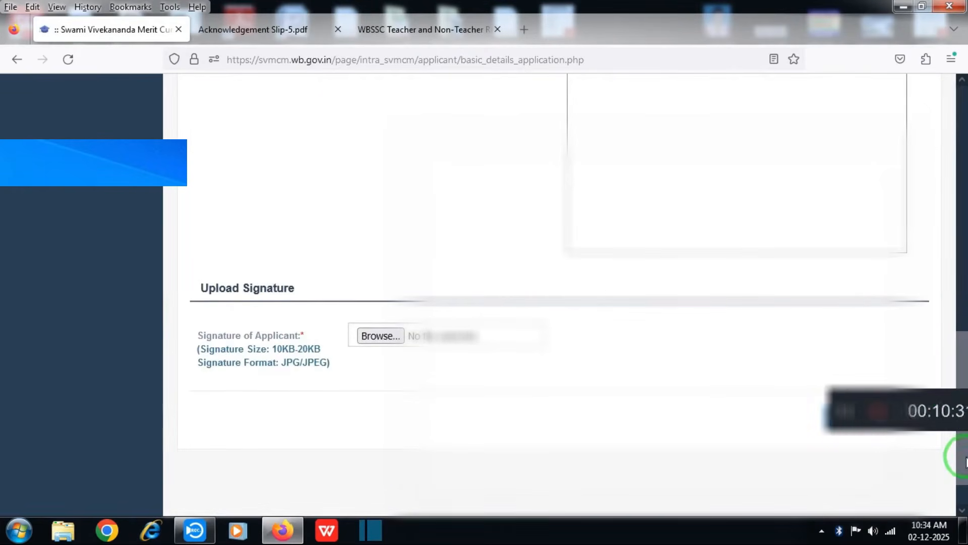
{"action": "left_click_drag", "start_coordinate": [965, 461], "coordinate": [962, 377]}
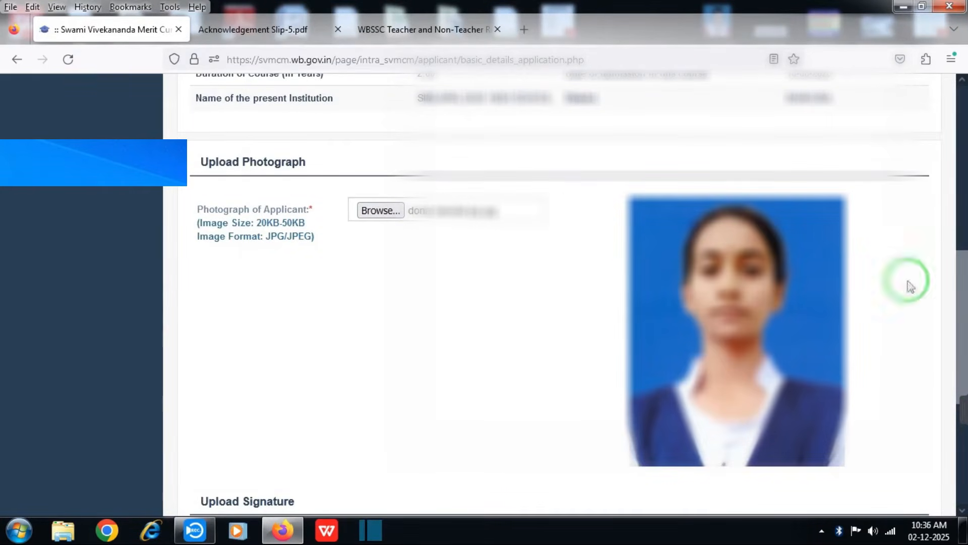
{"action": "scroll", "coordinate": [953, 303], "scroll_direction": "down", "scroll_amount": 3}
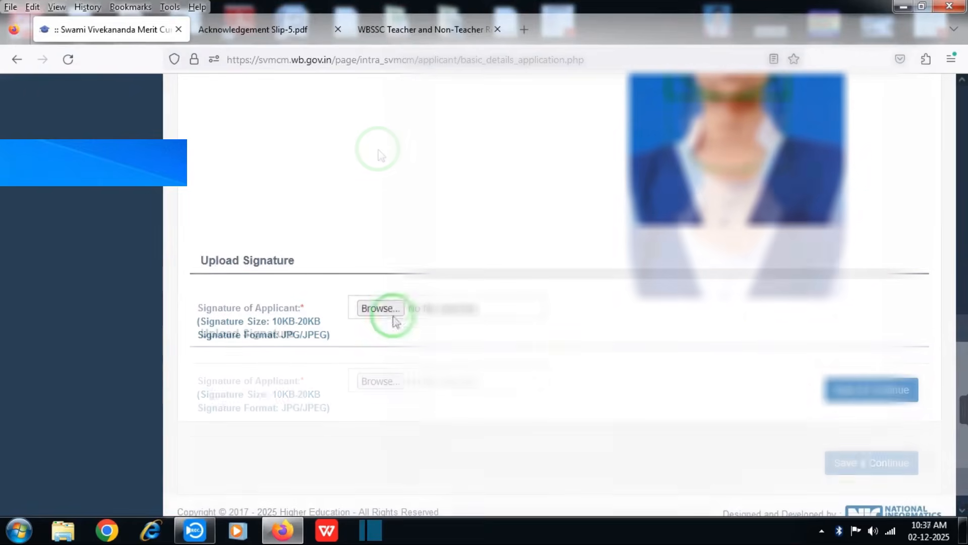
{"action": "left_click", "coordinate": [388, 313]}
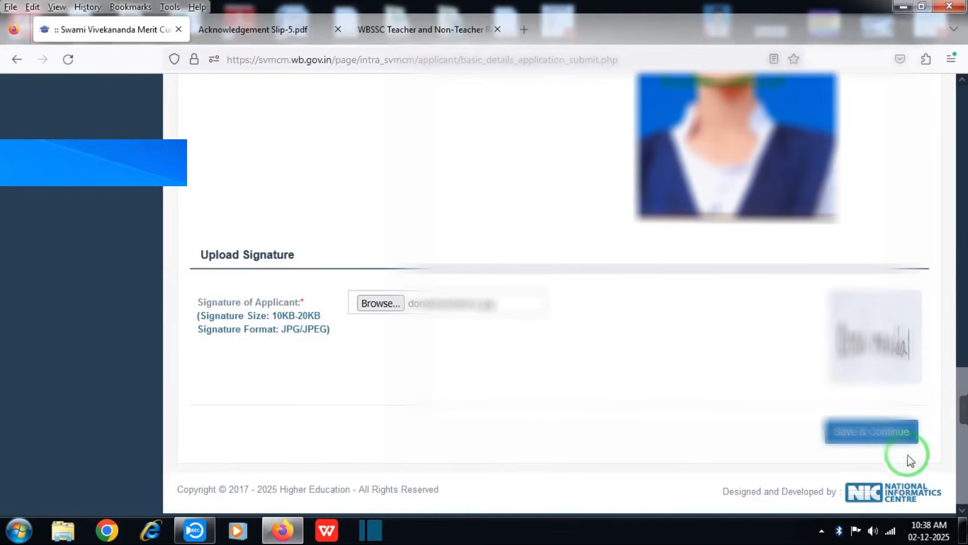
{"action": "left_click", "coordinate": [882, 434]}
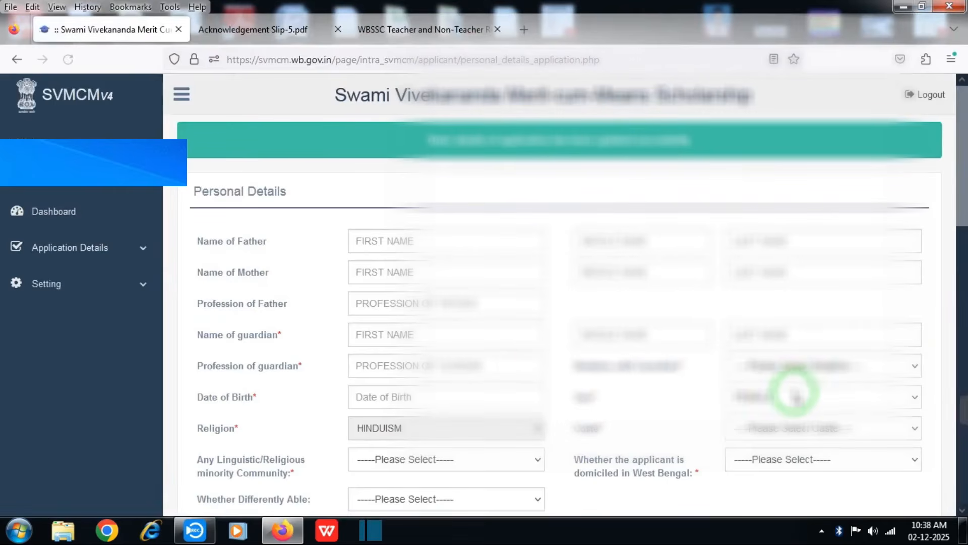
Enter the father's and guardian's first names and the guardian's profession as FARMER.
{"action": "left_click", "coordinate": [439, 246]}
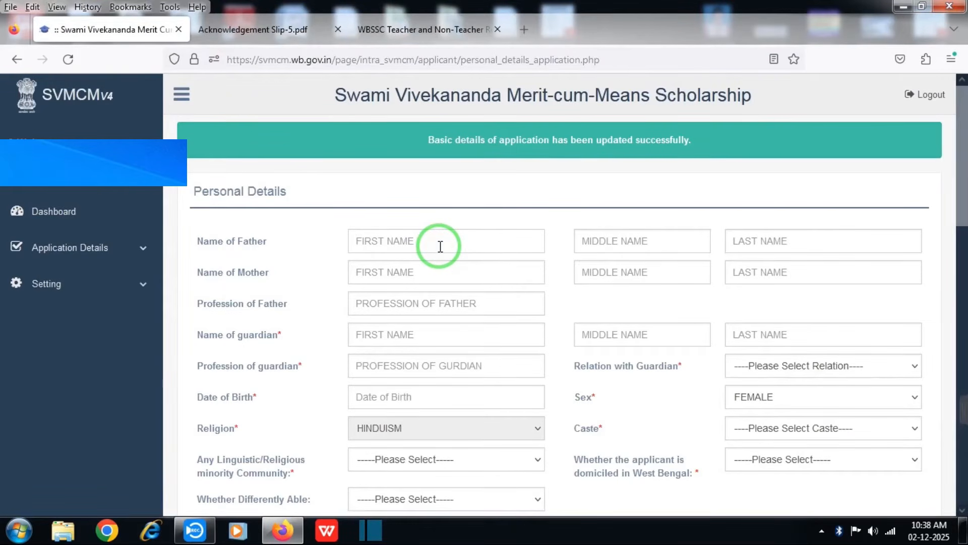
{"action": "type", "text": "SWADE"}
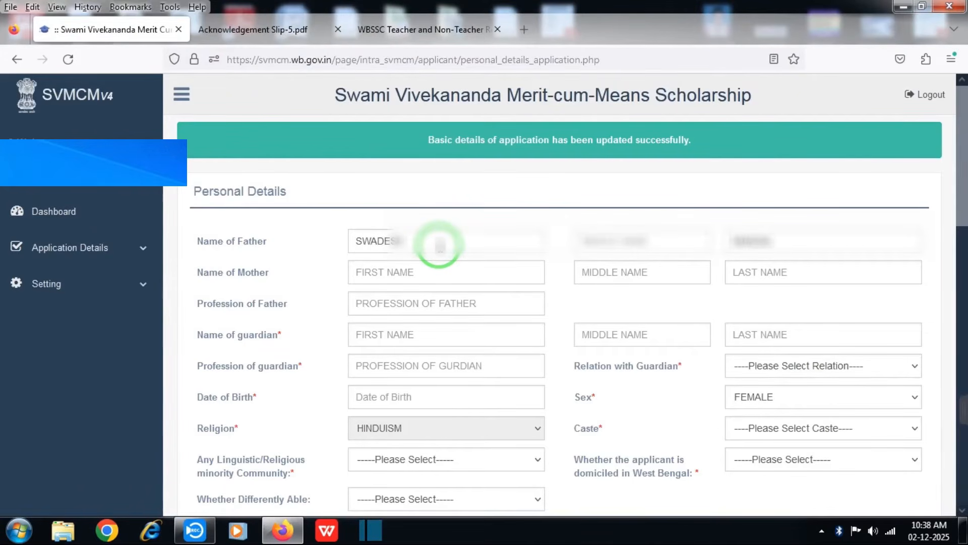
{"action": "type", "text": "BANDA"}
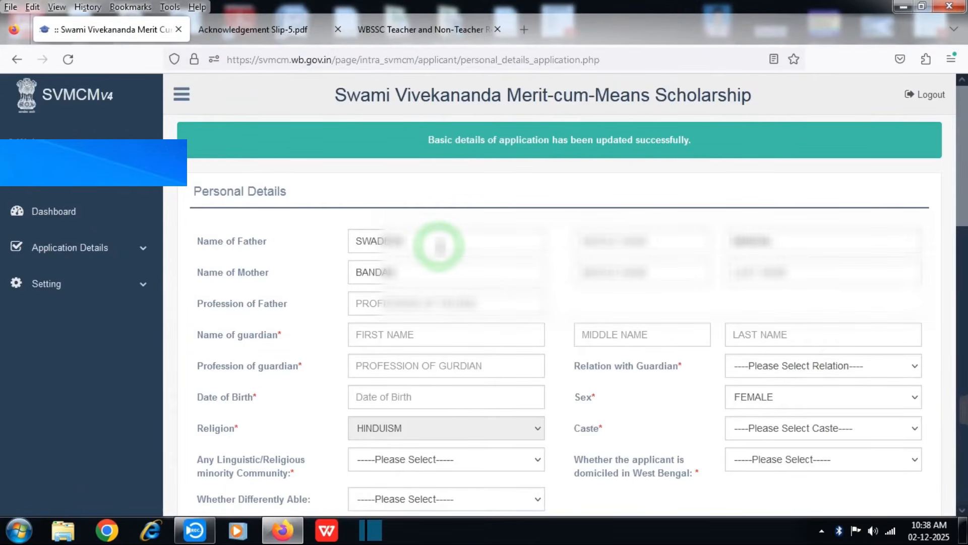
{"action": "left_click", "coordinate": [396, 335]}
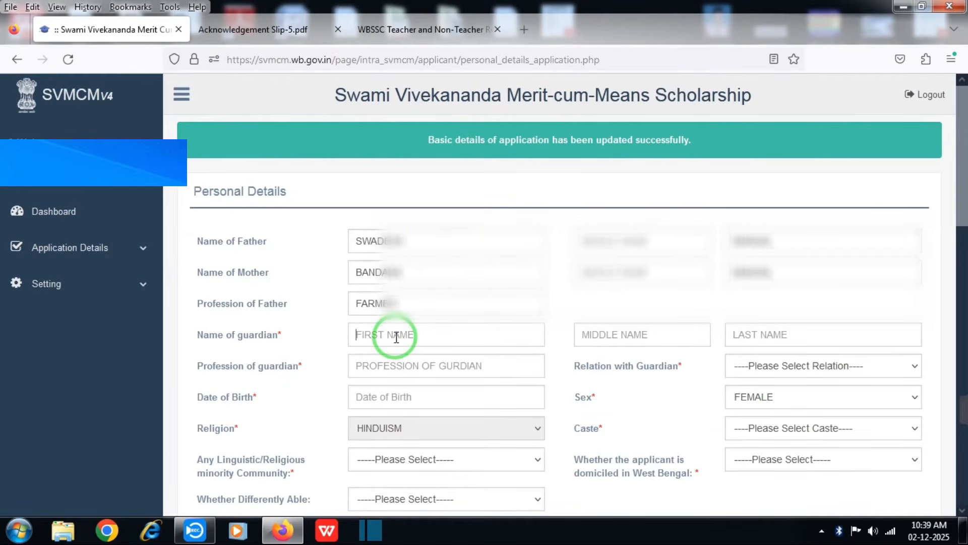
{"action": "type", "text": "SWADE"}
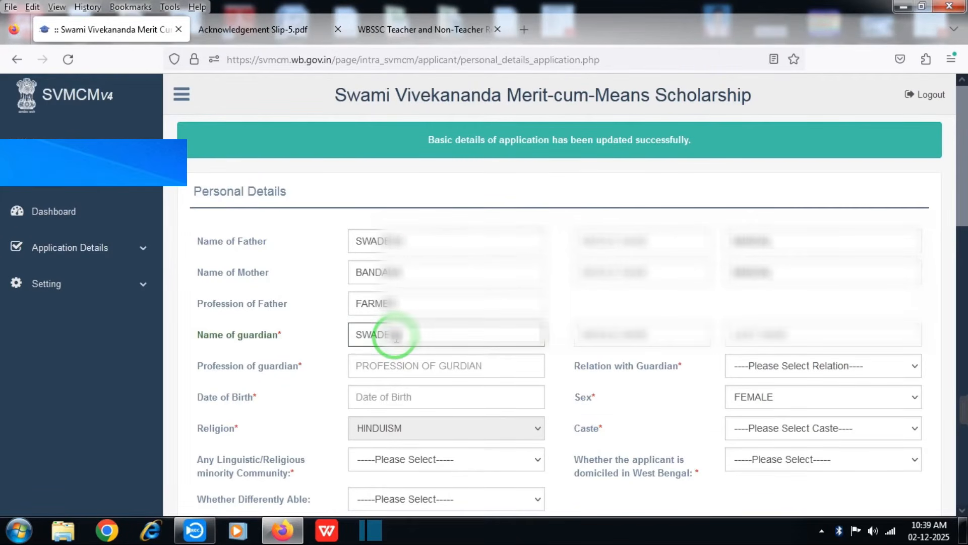
{"action": "key", "text": "Tab"}
{"action": "type", "text": "F"}
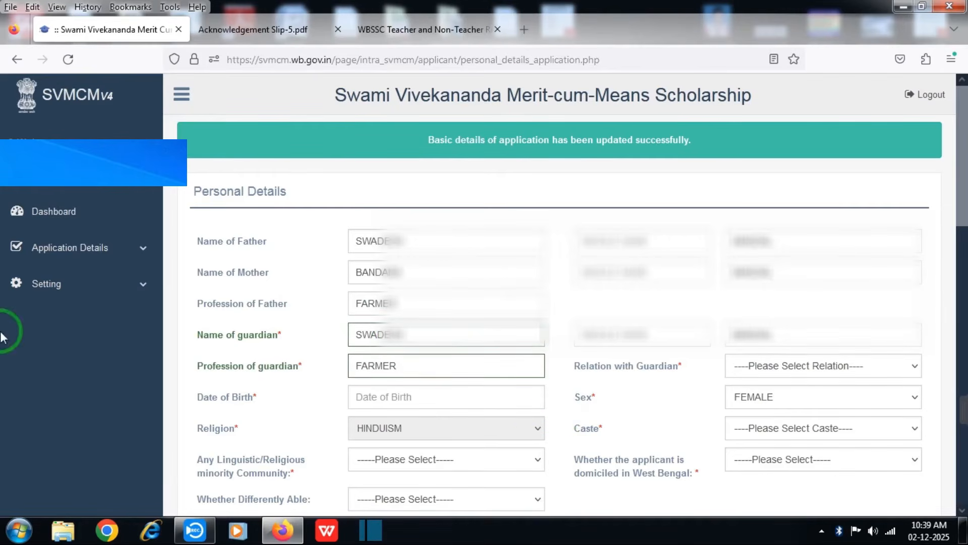
{"action": "left_click_drag", "start_coordinate": [962, 179], "coordinate": [962, 227]}
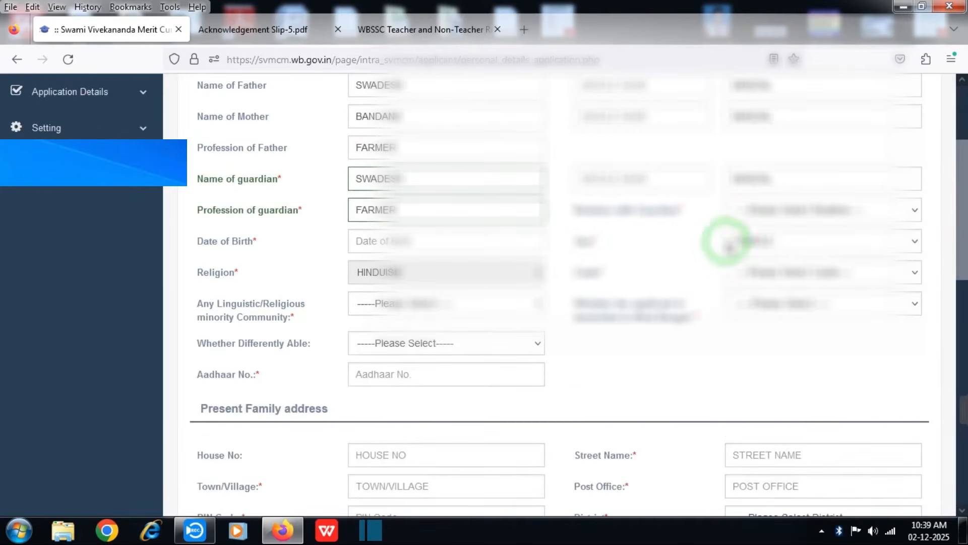
{"action": "left_click", "coordinate": [744, 214]}
{"action": "left_click", "coordinate": [743, 235]}
{"action": "left_click", "coordinate": [746, 216]}
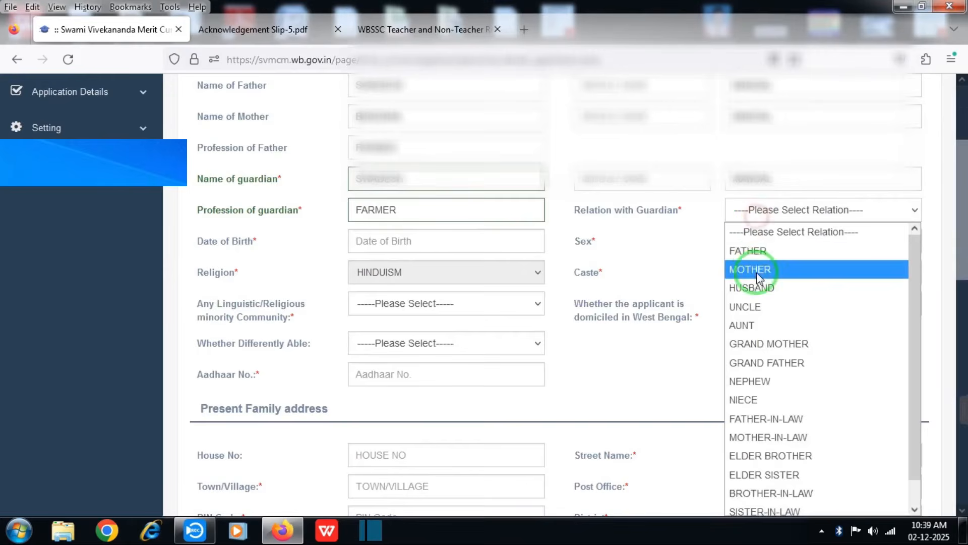
{"action": "left_click", "coordinate": [491, 246]}
{"action": "left_click", "coordinate": [755, 217]}
{"action": "left_click", "coordinate": [748, 251]}
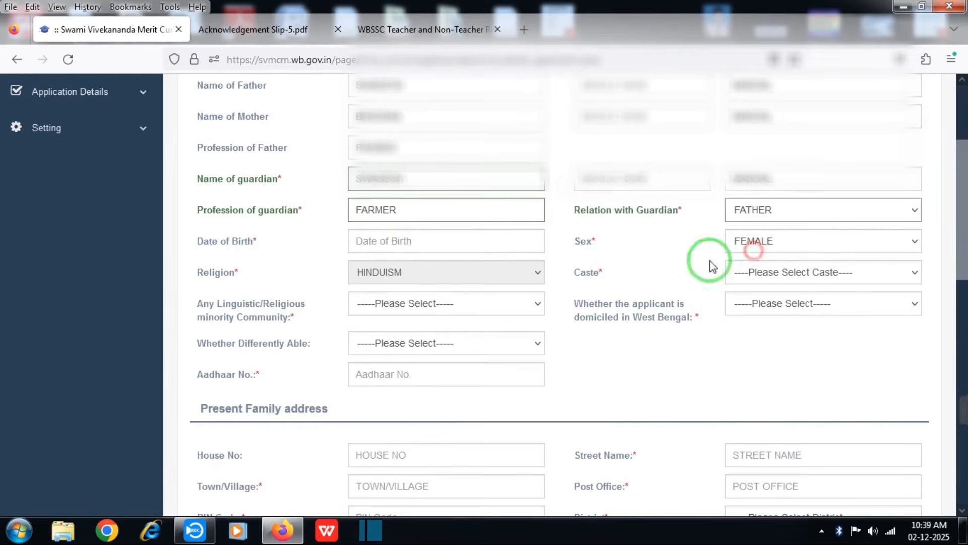
{"action": "left_click", "coordinate": [402, 246]}
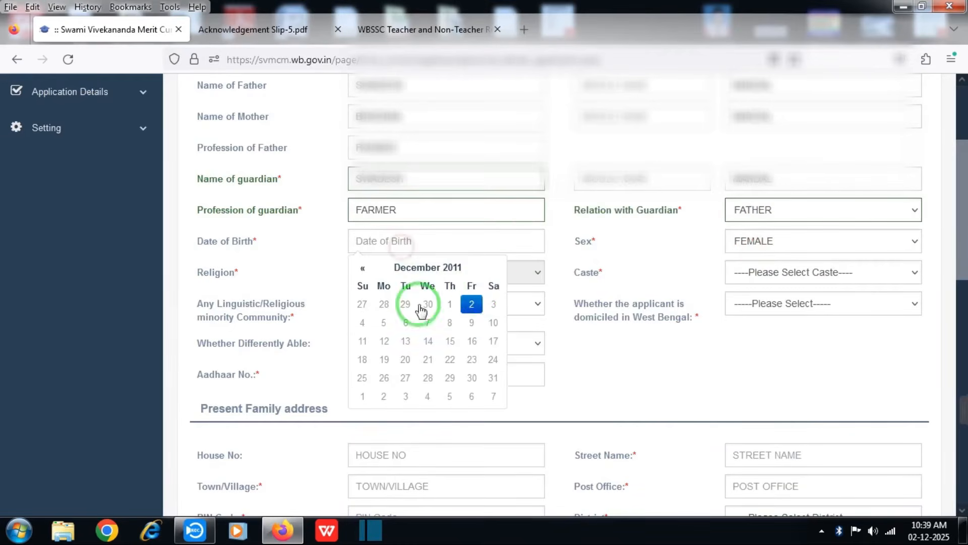
{"action": "left_click", "coordinate": [444, 271]}
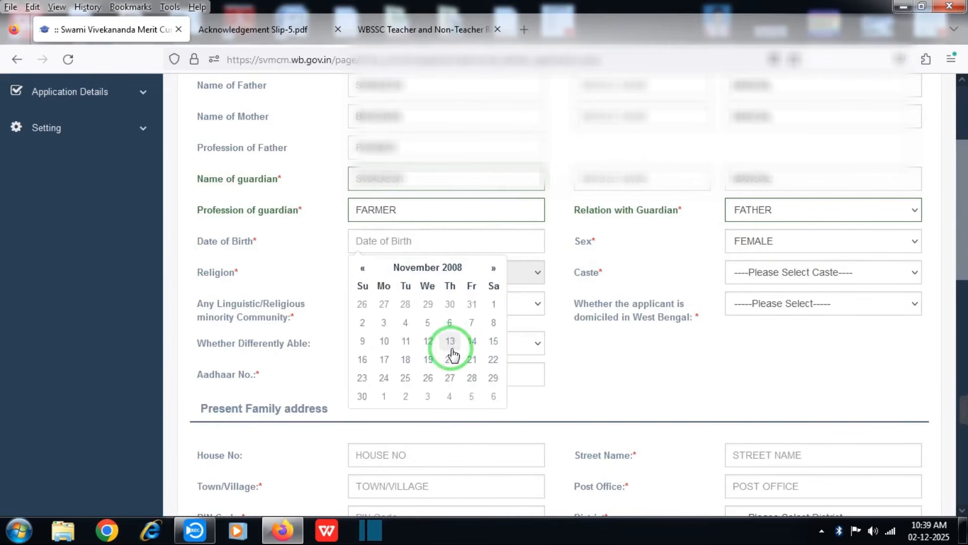
{"action": "left_click", "coordinate": [451, 343]}
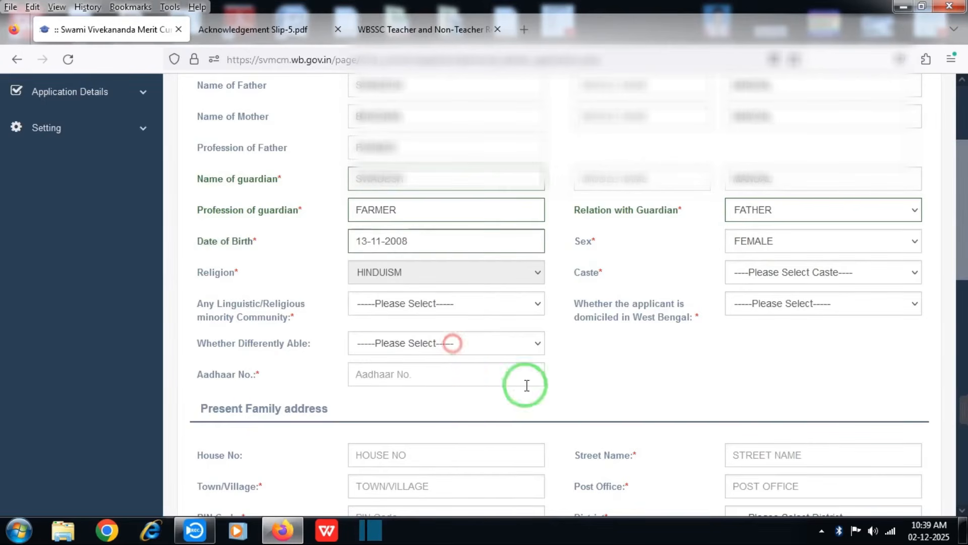
{"action": "left_click", "coordinate": [657, 367]}
Set caste to OBC-A, minority community to No, and West Bengal domicile to Yes.
{"action": "left_click", "coordinate": [779, 277]}
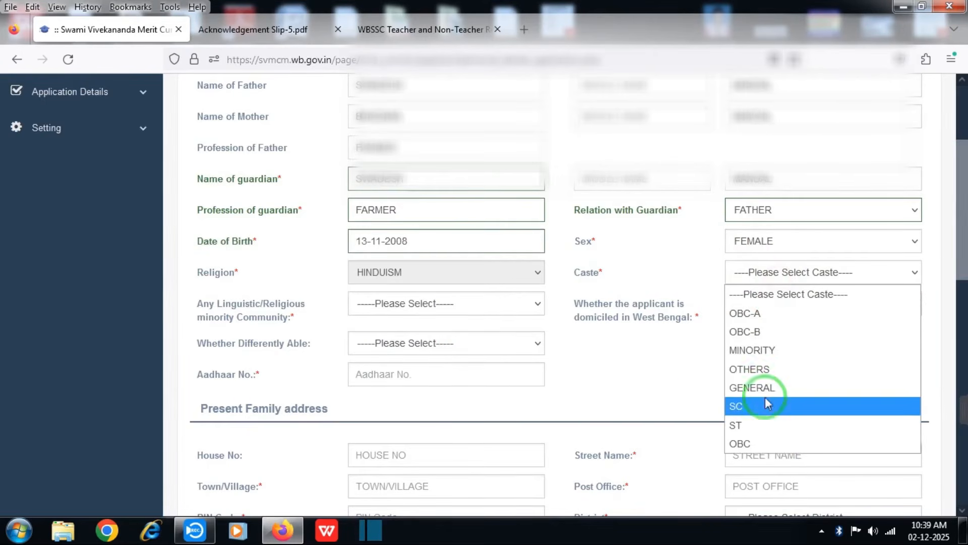
{"action": "left_click", "coordinate": [779, 309]}
{"action": "left_click", "coordinate": [413, 306]}
{"action": "left_click", "coordinate": [427, 362]}
{"action": "left_click", "coordinate": [413, 306]}
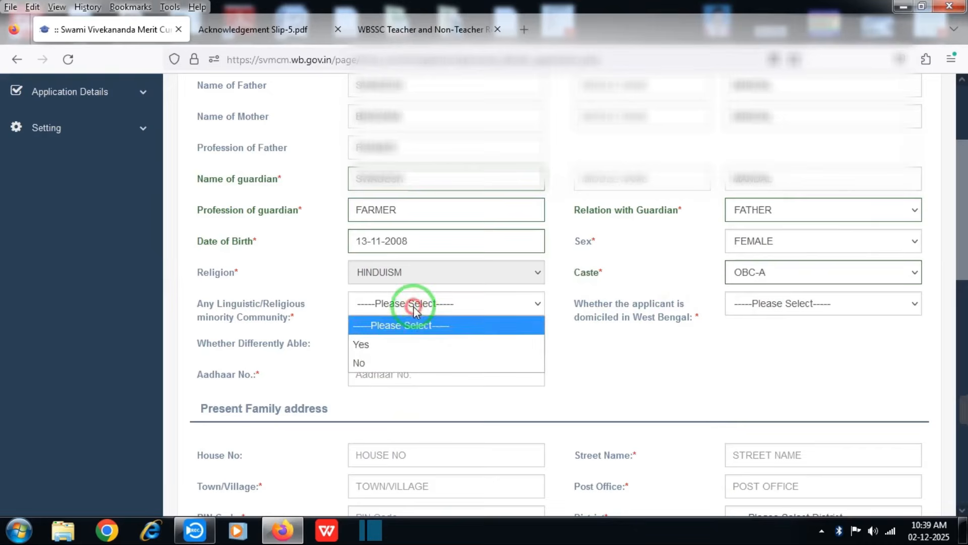
{"action": "left_click", "coordinate": [426, 363]}
{"action": "left_click", "coordinate": [413, 305]}
{"action": "left_click", "coordinate": [403, 363]}
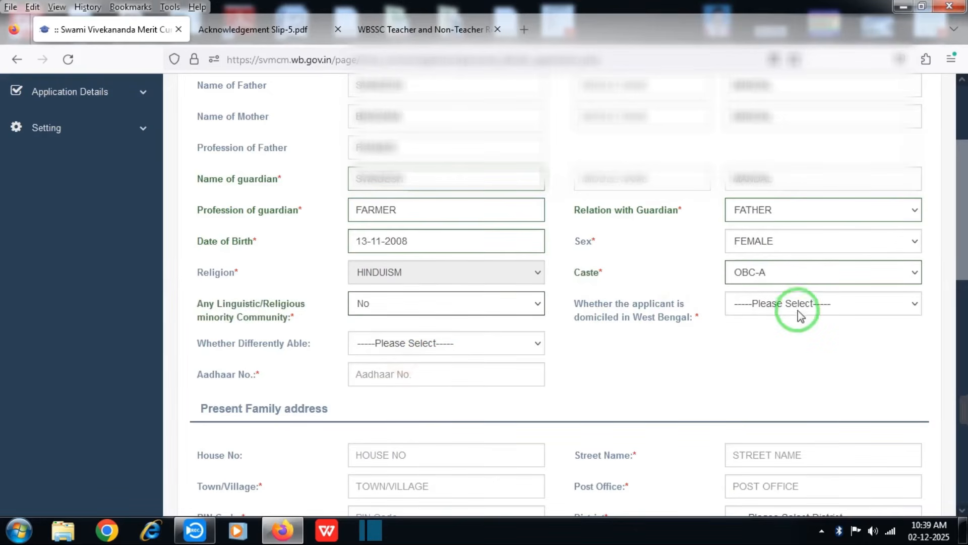
{"action": "left_click", "coordinate": [797, 304]}
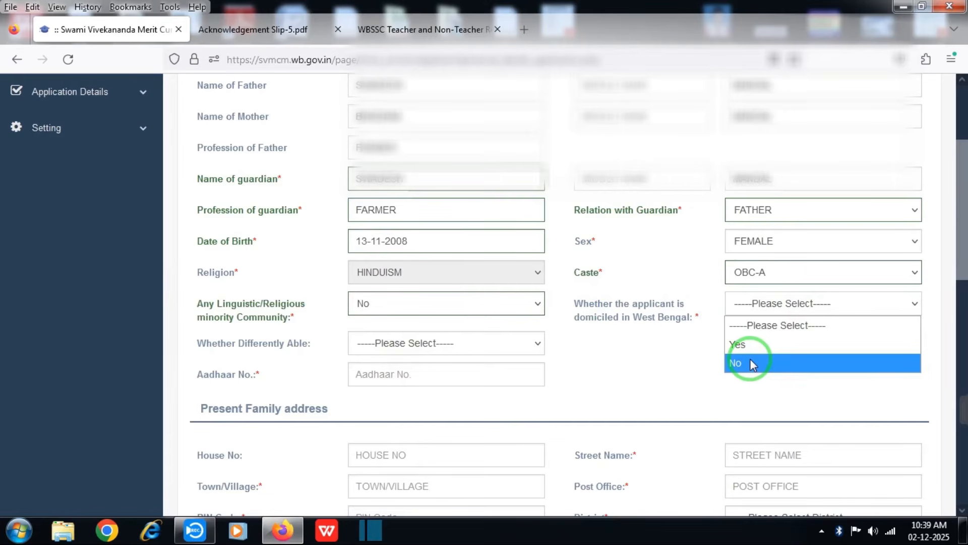
{"action": "left_click", "coordinate": [737, 347]}
Mark the applicant as not differently able and begin the Aadhaar number field.
{"action": "left_click", "coordinate": [359, 349]}
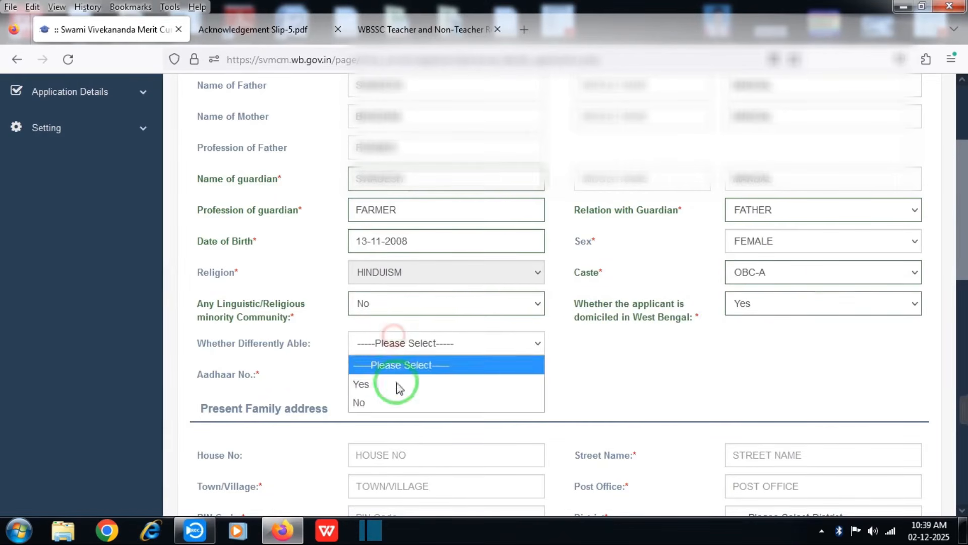
{"action": "left_click", "coordinate": [393, 401]}
{"action": "left_click", "coordinate": [394, 335]}
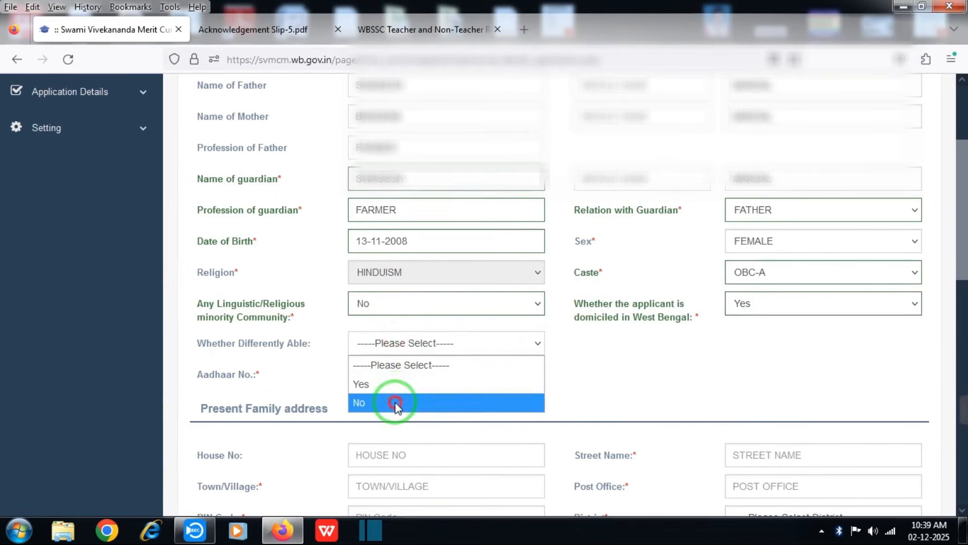
{"action": "left_click", "coordinate": [395, 402]}
{"action": "left_click", "coordinate": [393, 336]}
{"action": "left_click", "coordinate": [395, 403]}
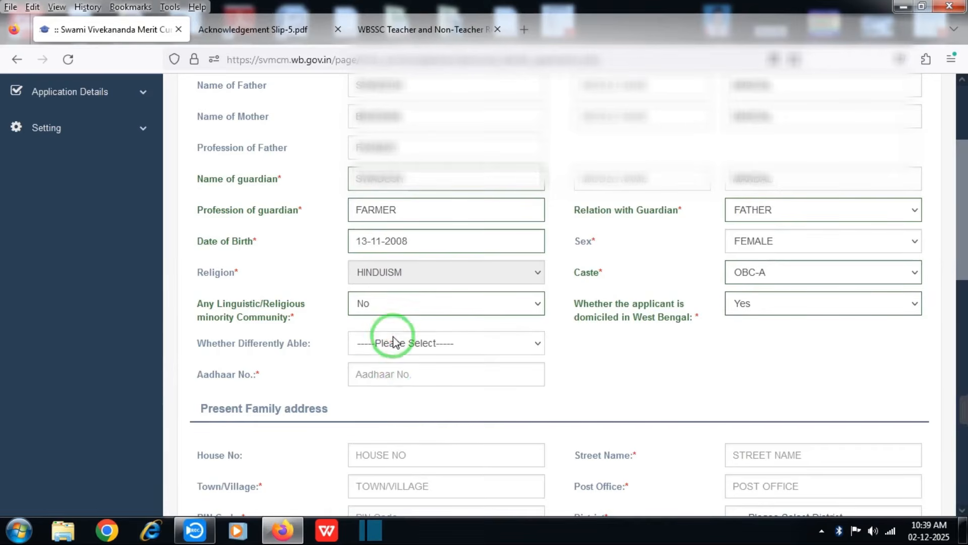
{"action": "left_click", "coordinate": [395, 336]}
{"action": "left_click", "coordinate": [395, 401]}
{"action": "left_click", "coordinate": [385, 381]}
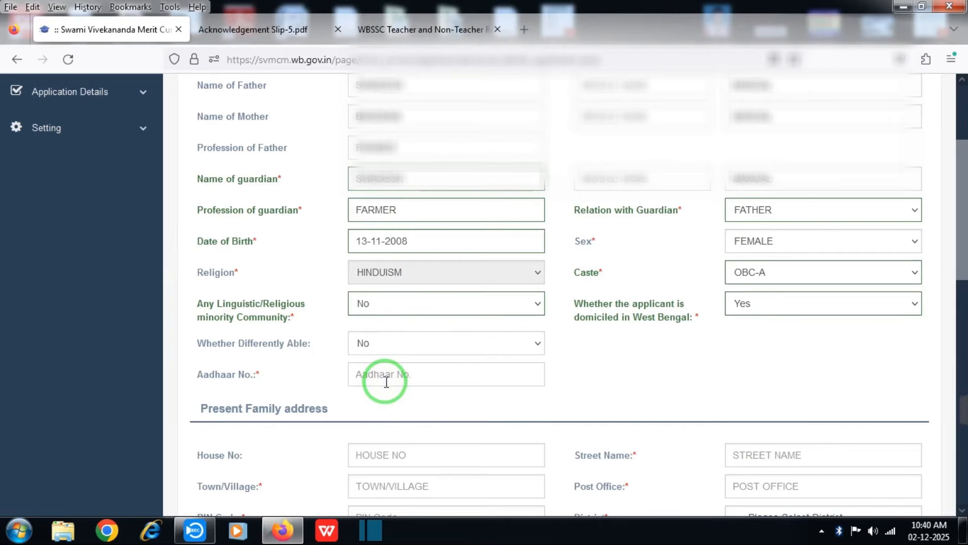
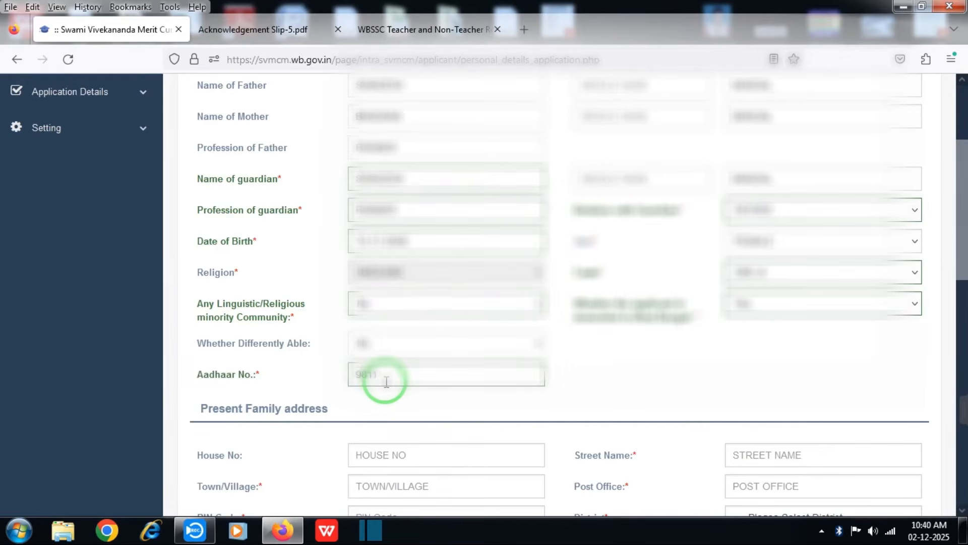
Finish the address entries, answer No to both other-scholarship questions, and enter family income 60000.
{"action": "scroll", "coordinate": [386, 382], "scroll_direction": "down", "scroll_amount": 5}
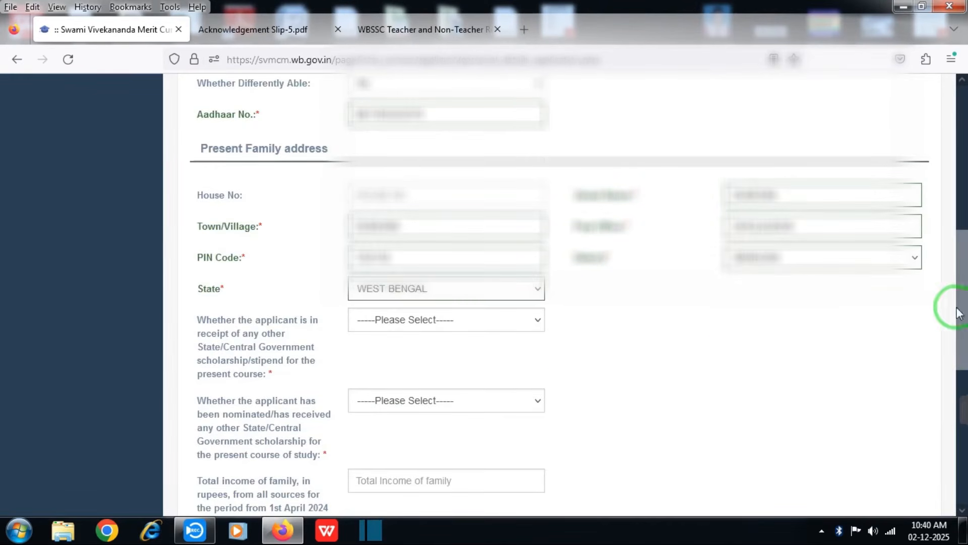
{"action": "left_click_drag", "start_coordinate": [959, 306], "coordinate": [962, 327]}
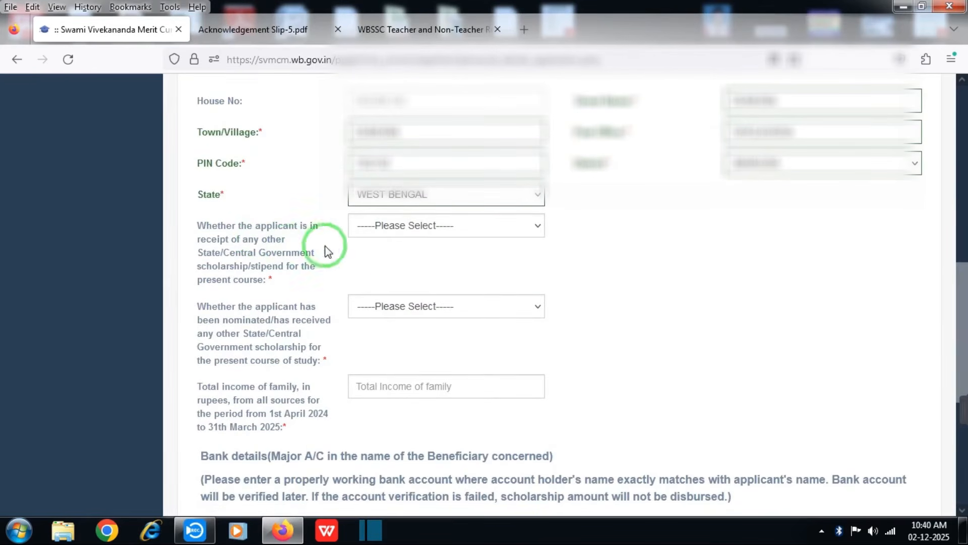
{"action": "left_click", "coordinate": [403, 230]}
{"action": "left_click", "coordinate": [388, 283]}
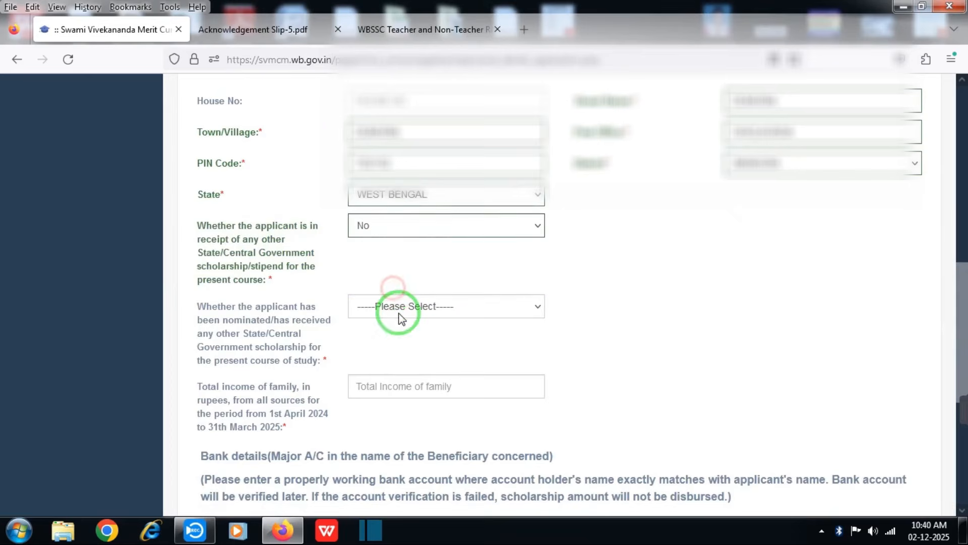
{"action": "left_click", "coordinate": [398, 311]}
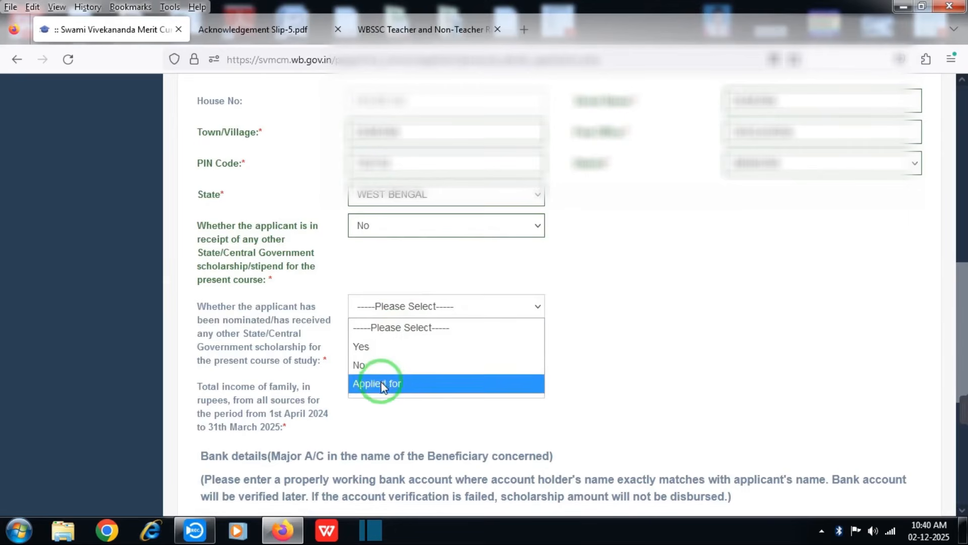
{"action": "left_click", "coordinate": [360, 364]}
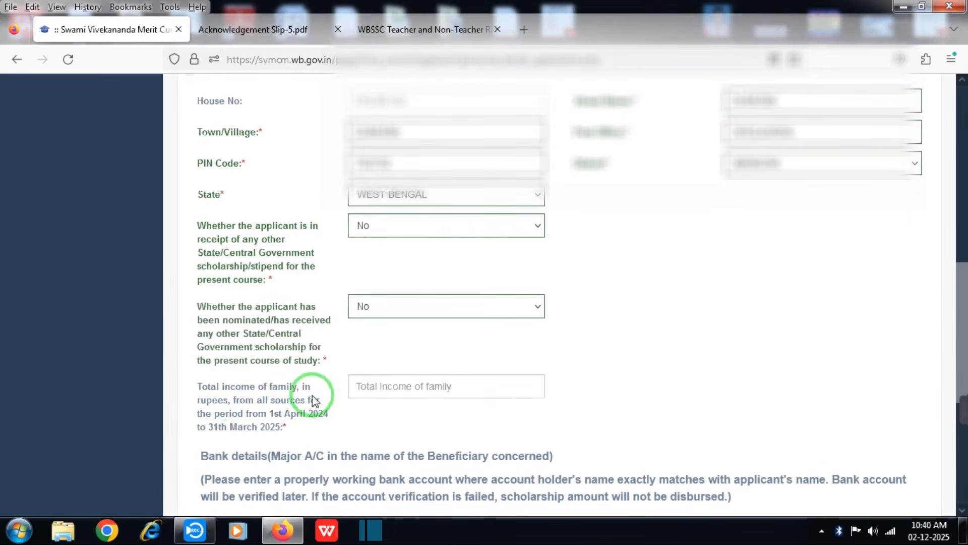
{"action": "left_click", "coordinate": [375, 389]}
{"action": "scroll", "coordinate": [376, 389], "scroll_direction": "down", "scroll_amount": 3}
{"action": "type", "text": "60000"}
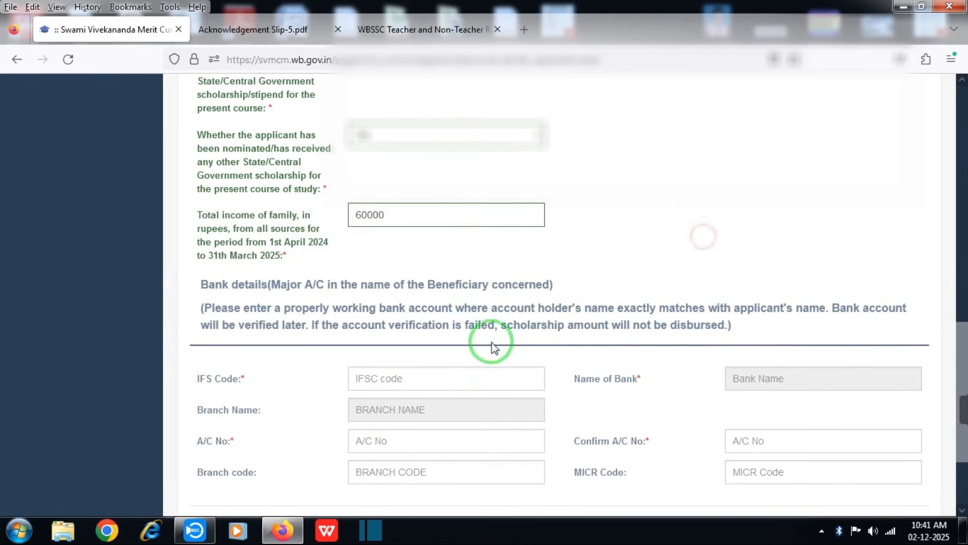
Enter the IFSC and account number, branch code 14054 and MICR 7220025, then save and continue.
{"action": "scroll", "coordinate": [706, 302], "scroll_direction": "down", "scroll_amount": 2}
{"action": "left_click", "coordinate": [420, 262]}
{"action": "type", "text": "SBIN"}
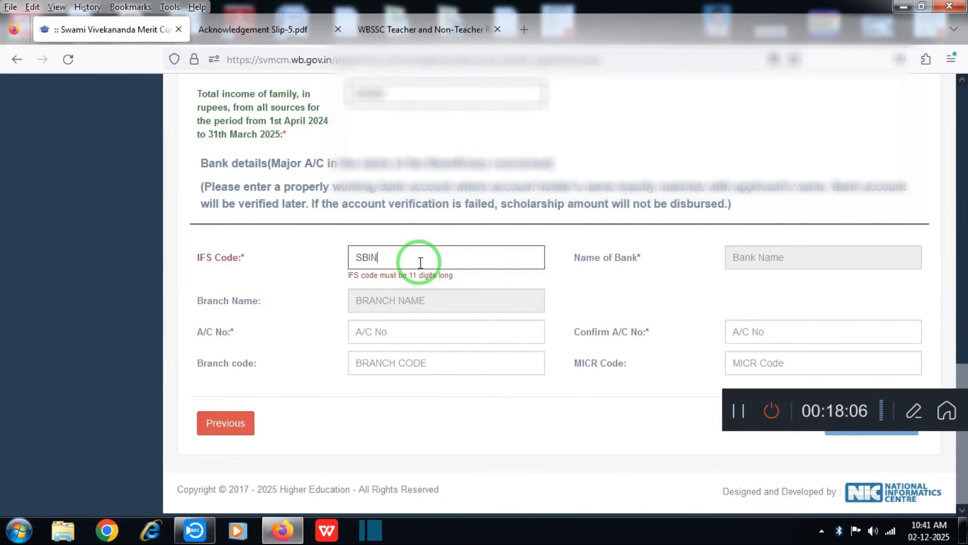
{"action": "type", "text": "0014054"}
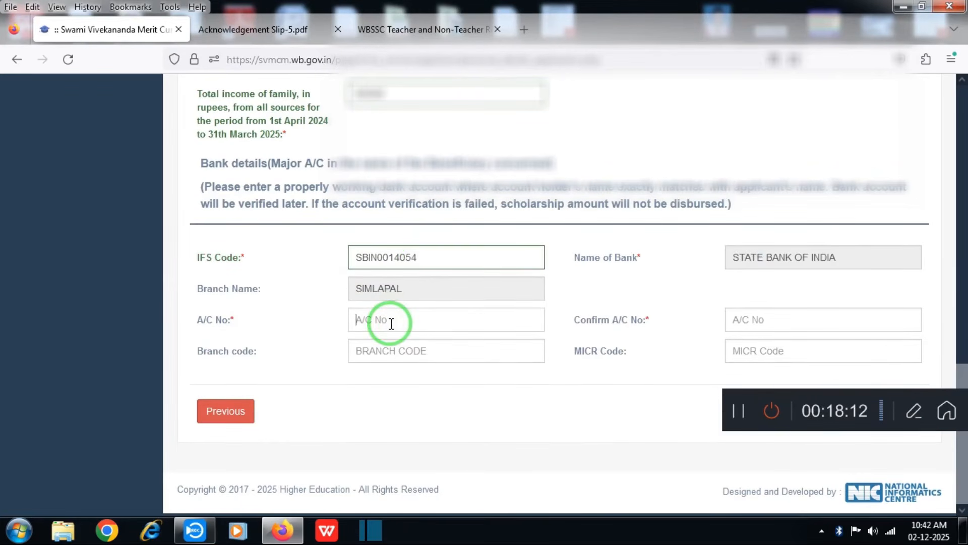
{"action": "type", "text": "38"}
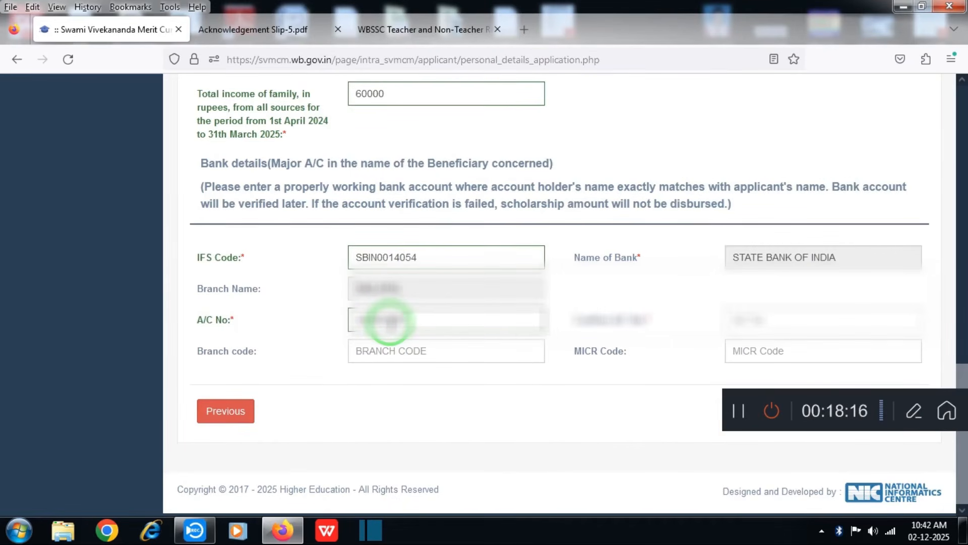
{"action": "left_click", "coordinate": [794, 324]}
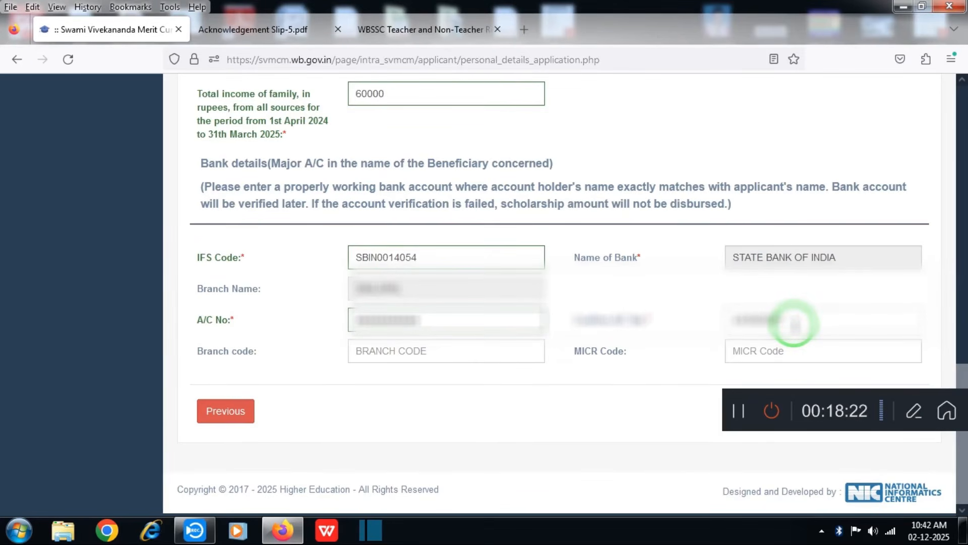
{"action": "left_click", "coordinate": [479, 351]}
{"action": "type", "text": "14054"}
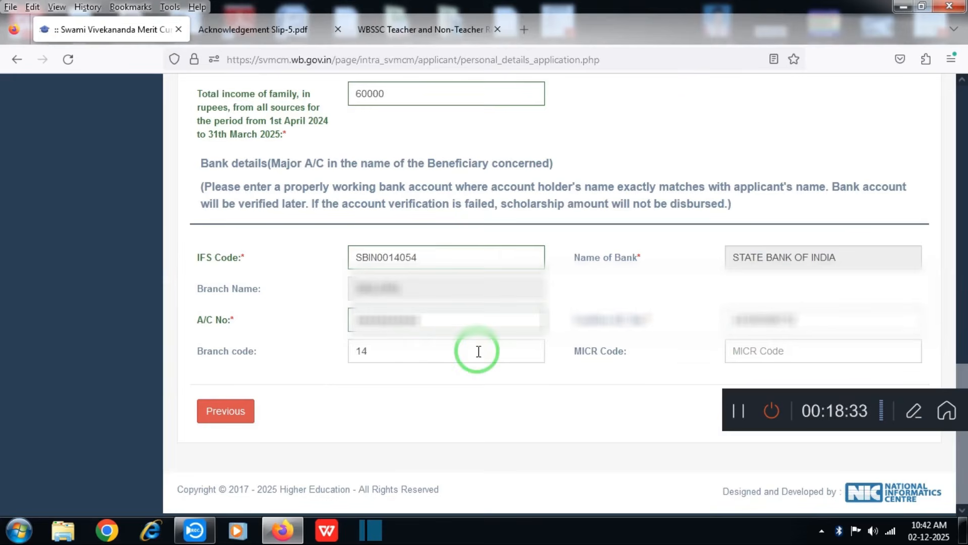
{"action": "left_click", "coordinate": [827, 354]}
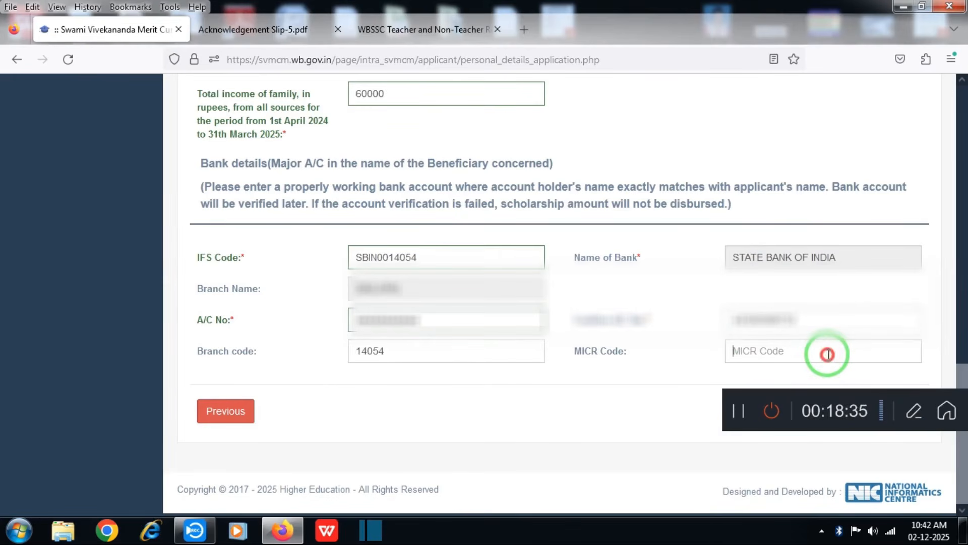
{"action": "type", "text": "722"}
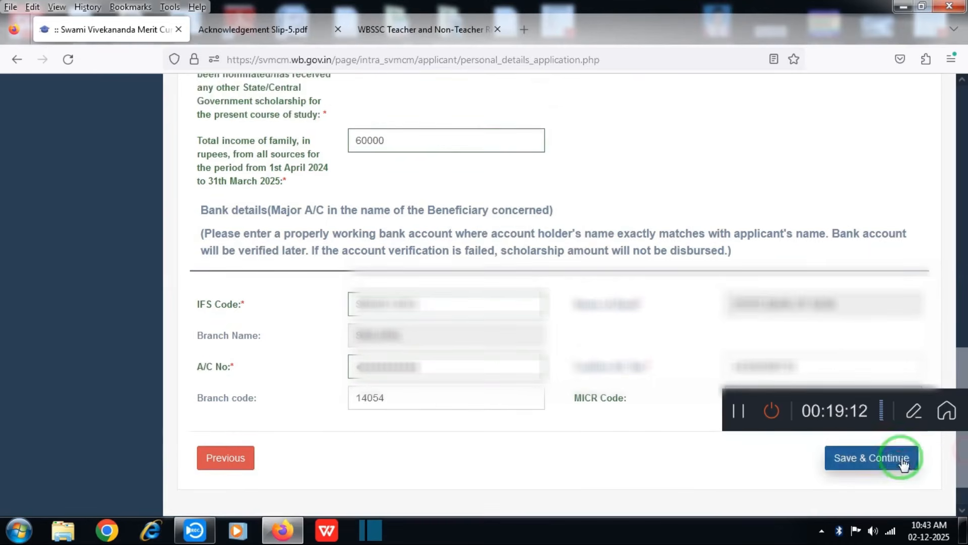
{"action": "left_click", "coordinate": [895, 457]}
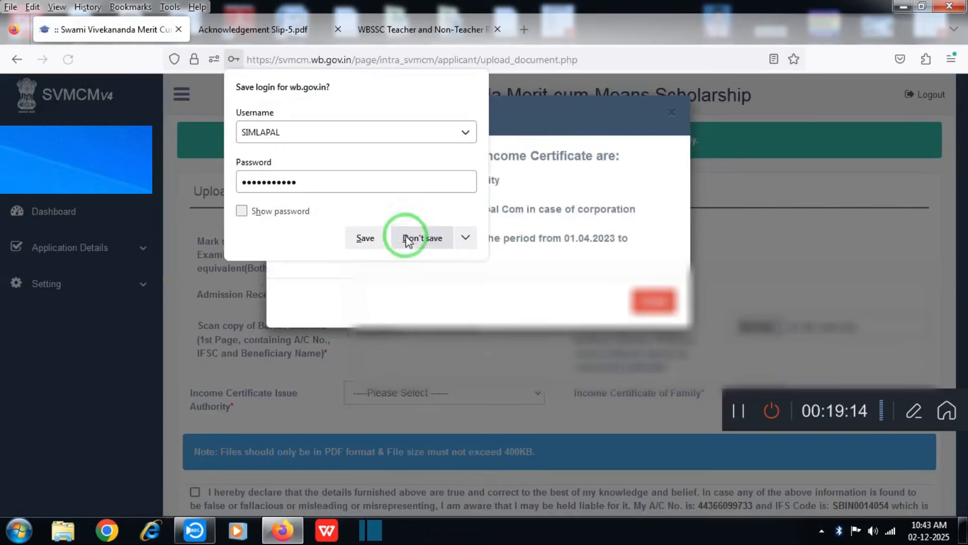
Dismiss the browser prompts and attach the Madhyamik mark sheet and admission receipt PDFs.
{"action": "left_click", "coordinate": [406, 233]}
{"action": "left_click", "coordinate": [649, 296]}
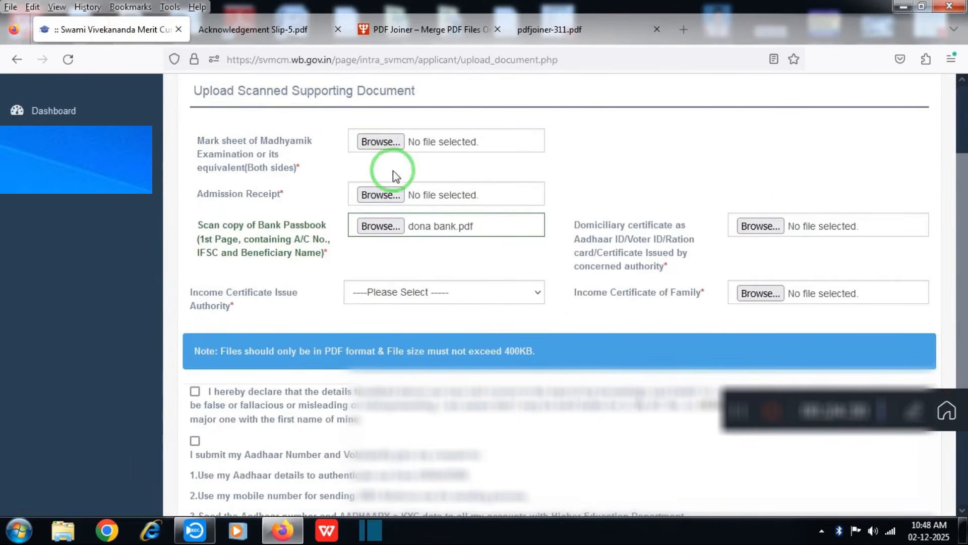
{"action": "left_click", "coordinate": [384, 143]}
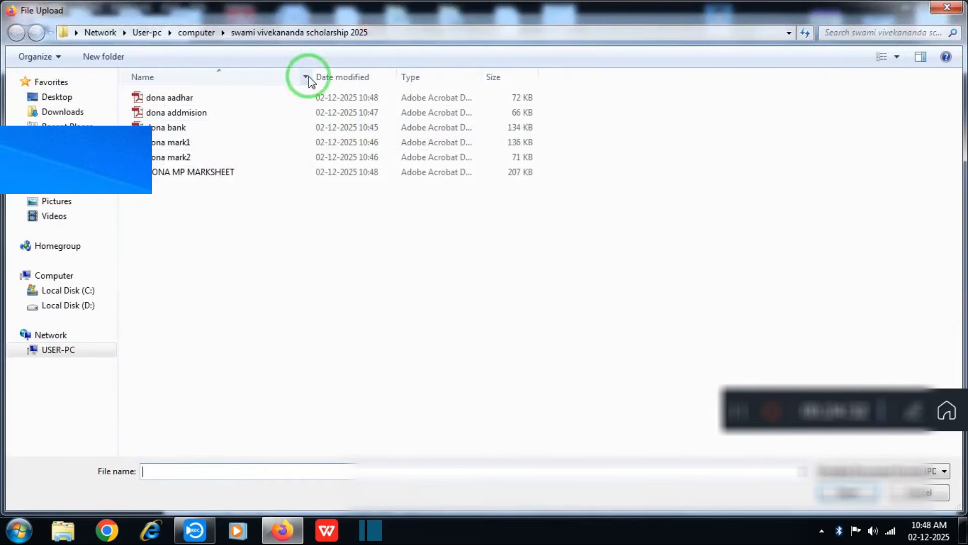
{"action": "double_click", "coordinate": [217, 172]}
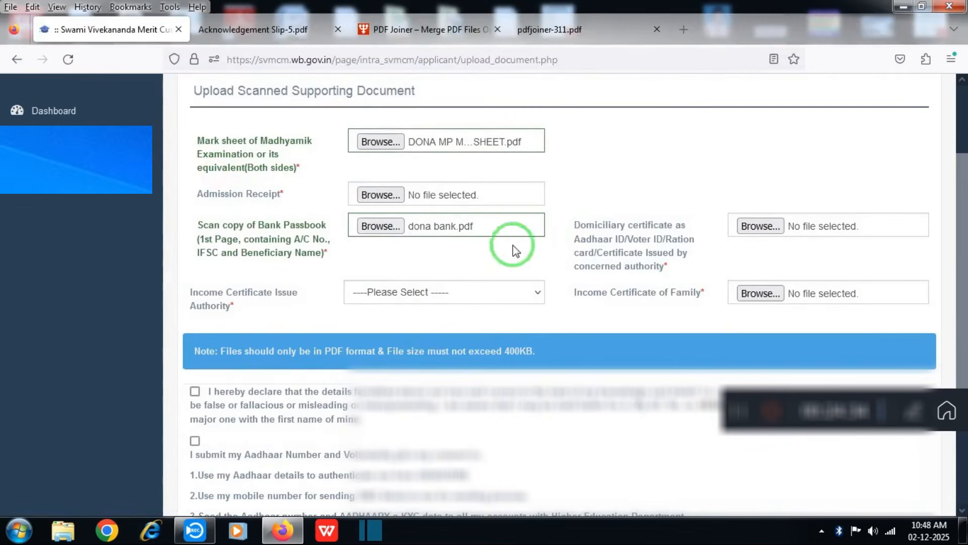
{"action": "left_click", "coordinate": [381, 198]}
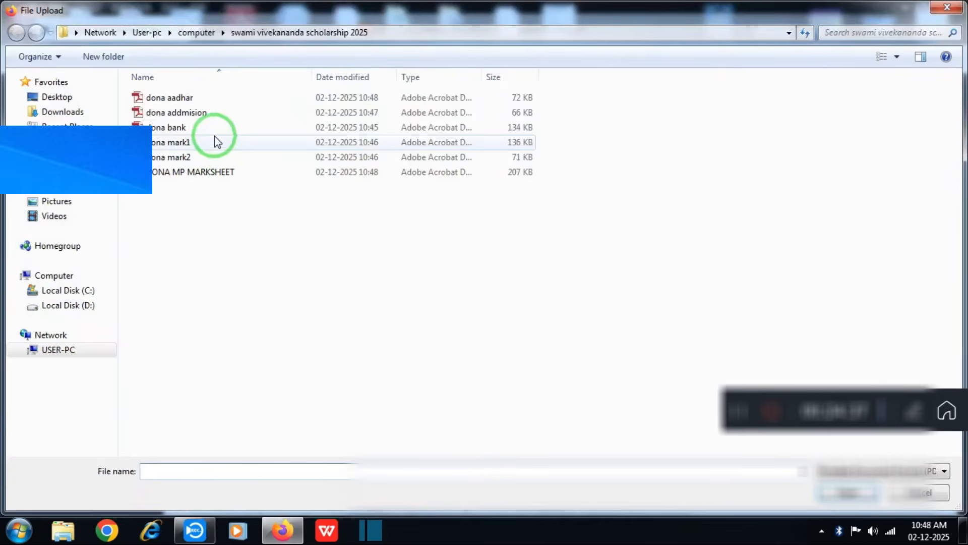
{"action": "double_click", "coordinate": [197, 115]}
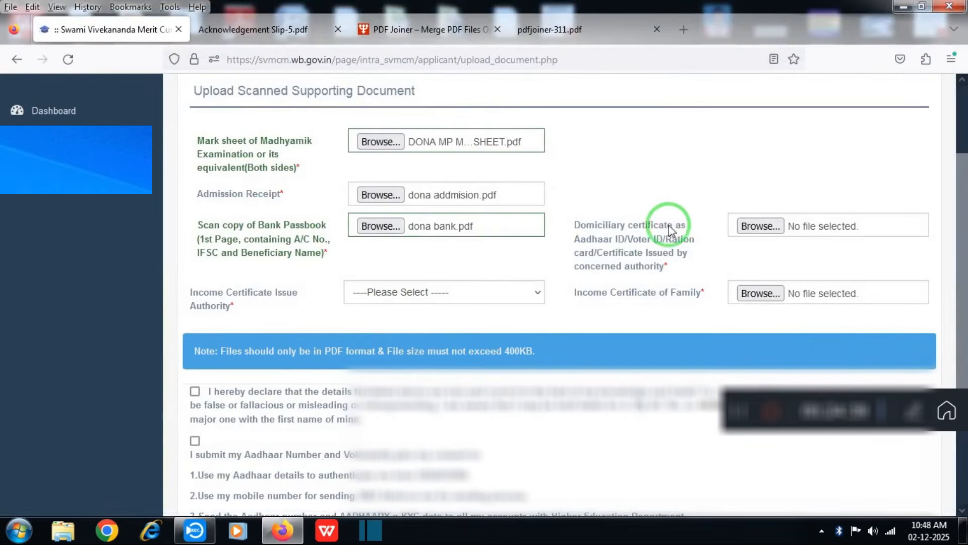
Attach the domiciliary proof and income certificate PDFs with authority BDO/Jt BDO (Panchayat Area), then save.
{"action": "left_click", "coordinate": [763, 229]}
{"action": "double_click", "coordinate": [186, 101]}
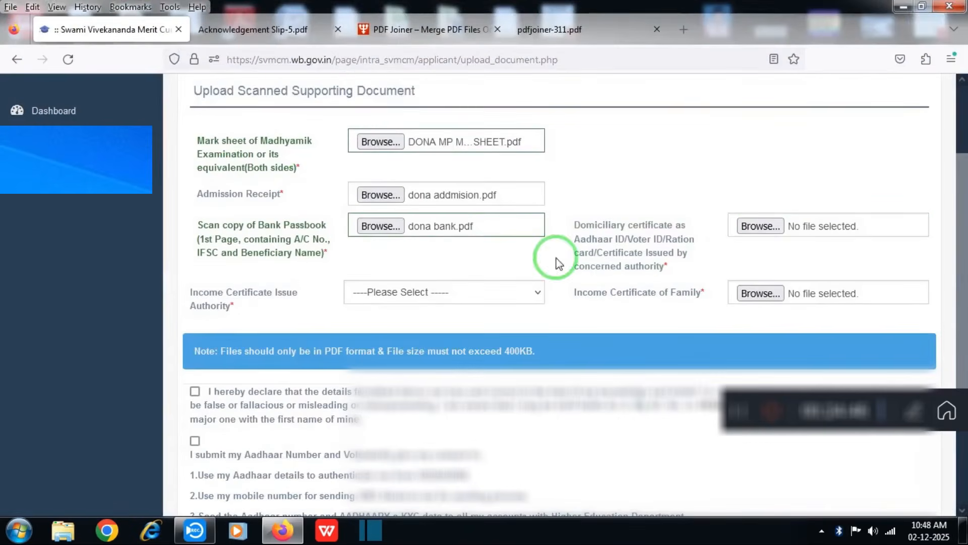
{"action": "left_click", "coordinate": [458, 292]}
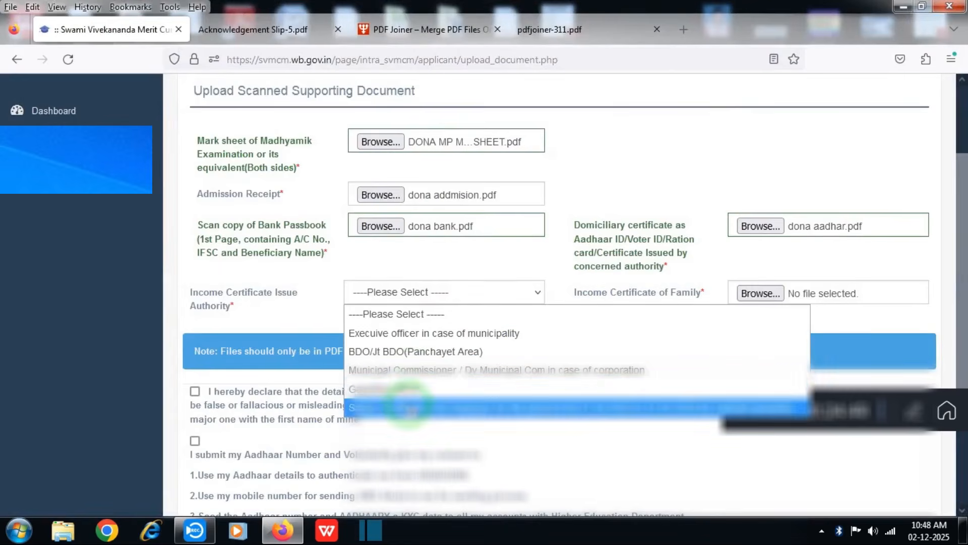
{"action": "left_click", "coordinate": [703, 193]}
{"action": "left_click", "coordinate": [433, 290]}
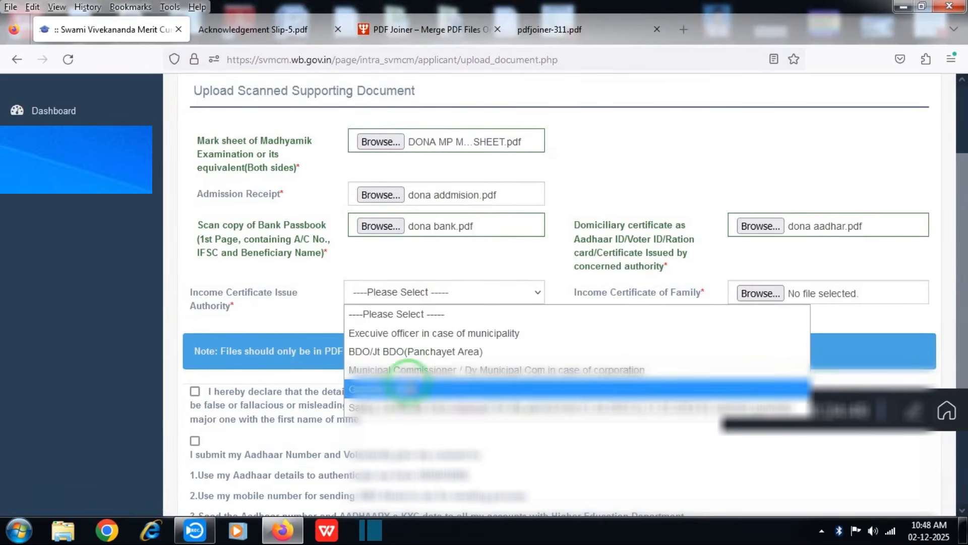
{"action": "left_click", "coordinate": [409, 351]}
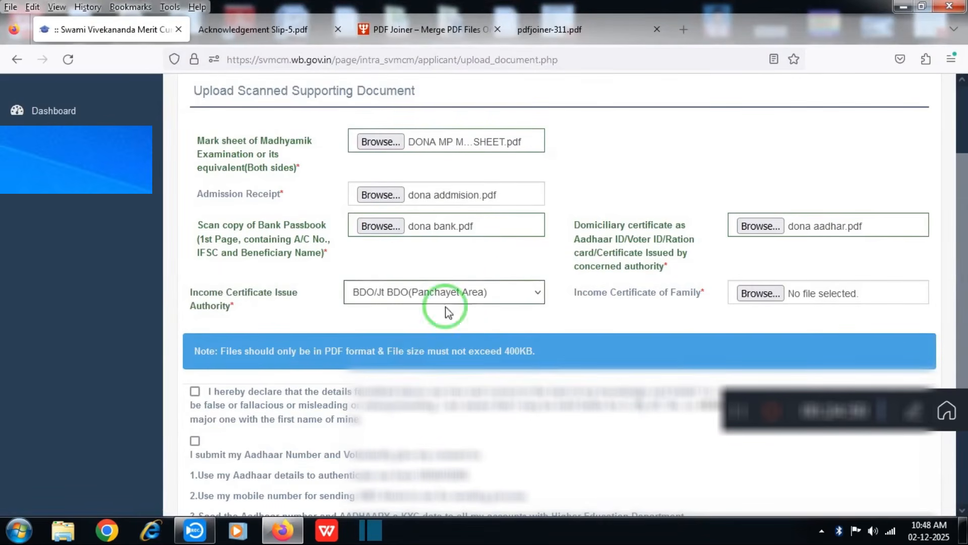
{"action": "left_click", "coordinate": [759, 294]}
{"action": "double_click", "coordinate": [180, 142]}
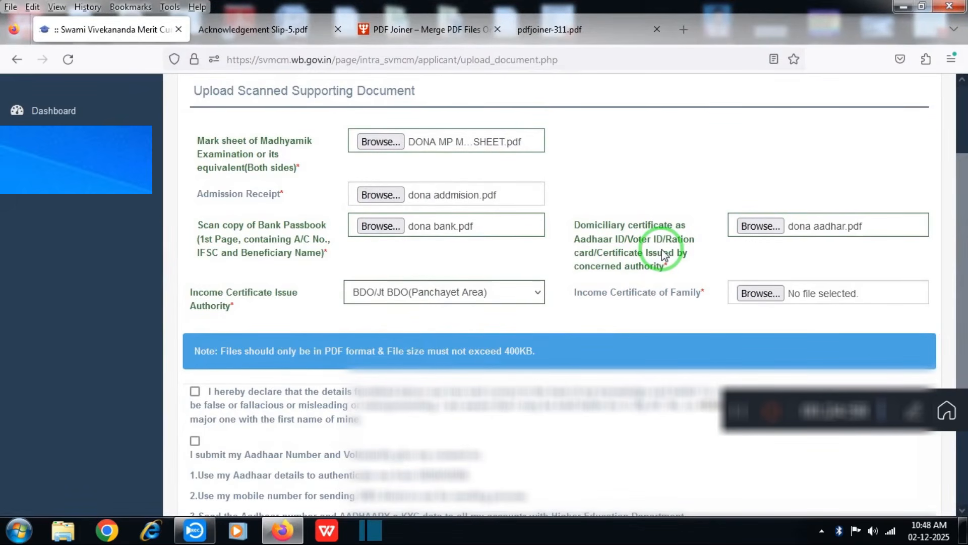
{"action": "left_click", "coordinate": [877, 433]}
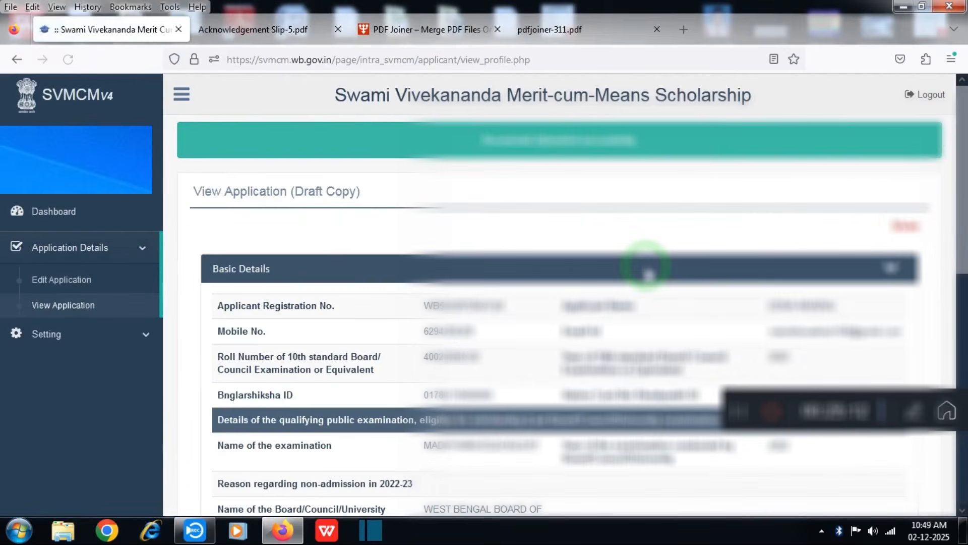
Review the Upload Documents section, submit and confirm the application, then download the application details PDF.
{"action": "scroll", "coordinate": [583, 374], "scroll_direction": "down", "scroll_amount": 12}
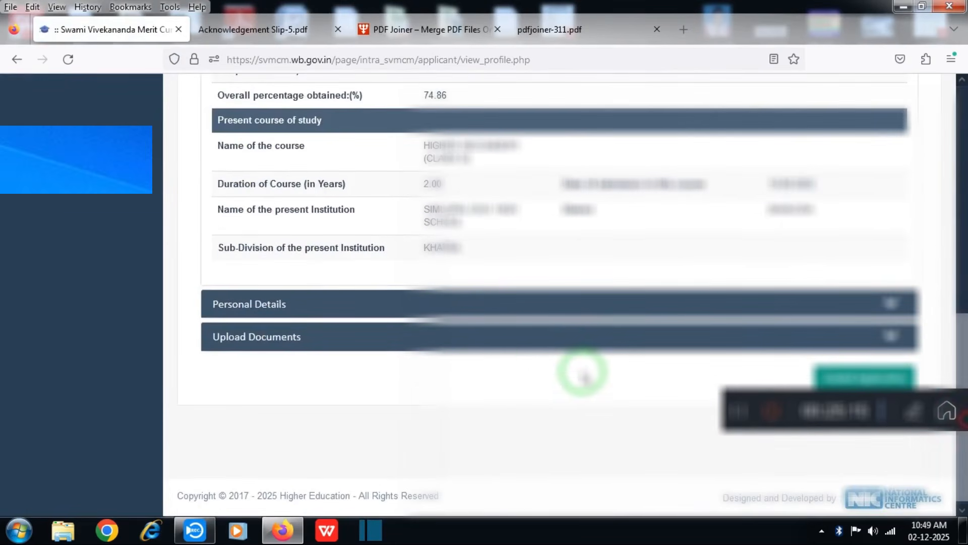
{"action": "left_click", "coordinate": [482, 343]}
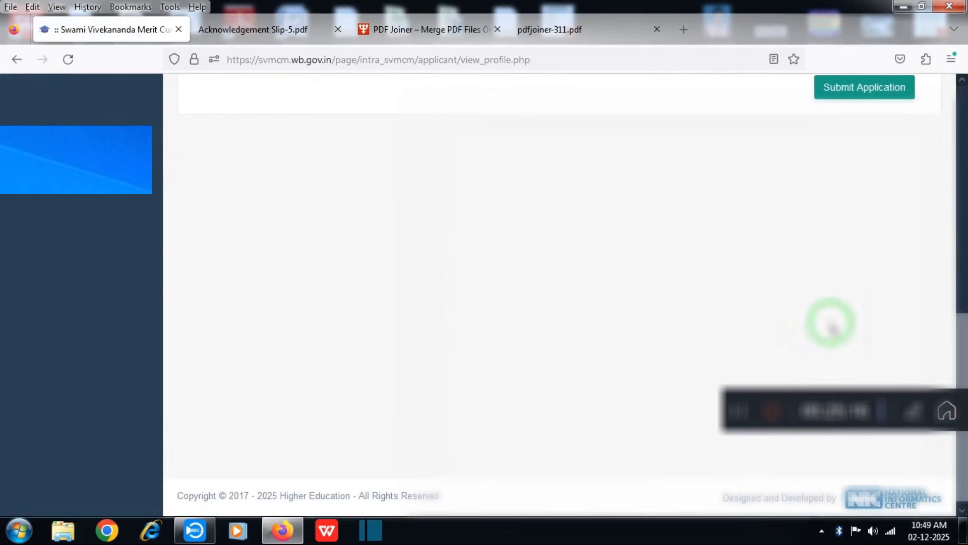
{"action": "left_click_drag", "start_coordinate": [963, 332], "coordinate": [960, 224]}
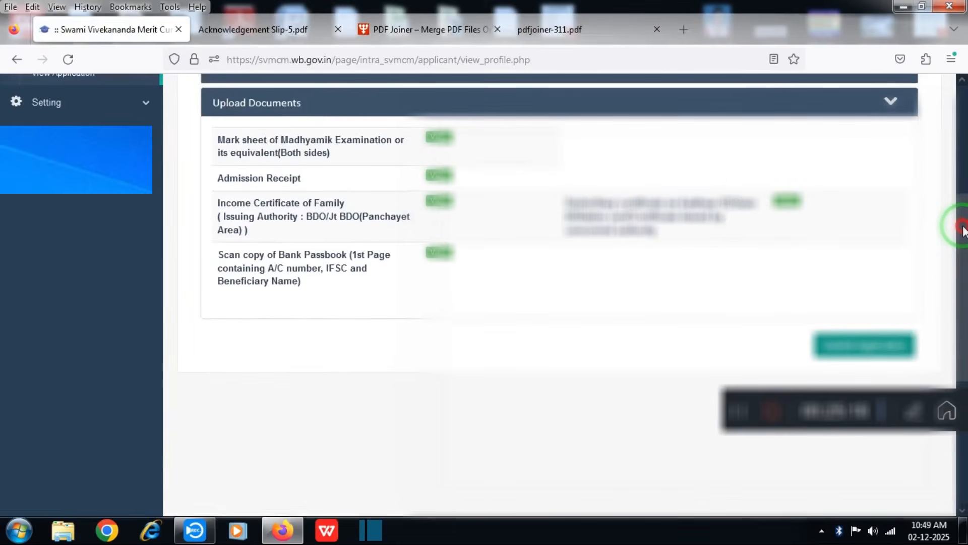
{"action": "left_click", "coordinate": [863, 345]}
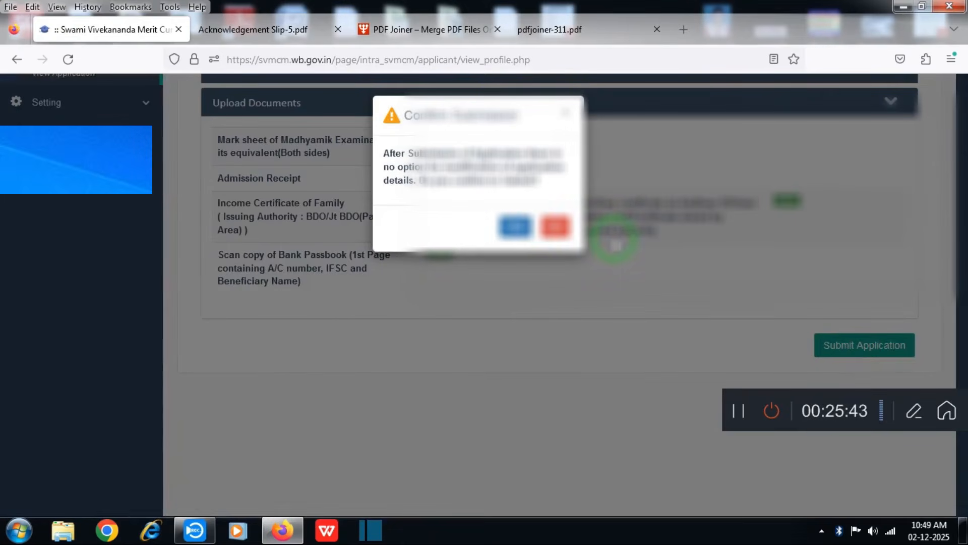
{"action": "left_click", "coordinate": [519, 227]}
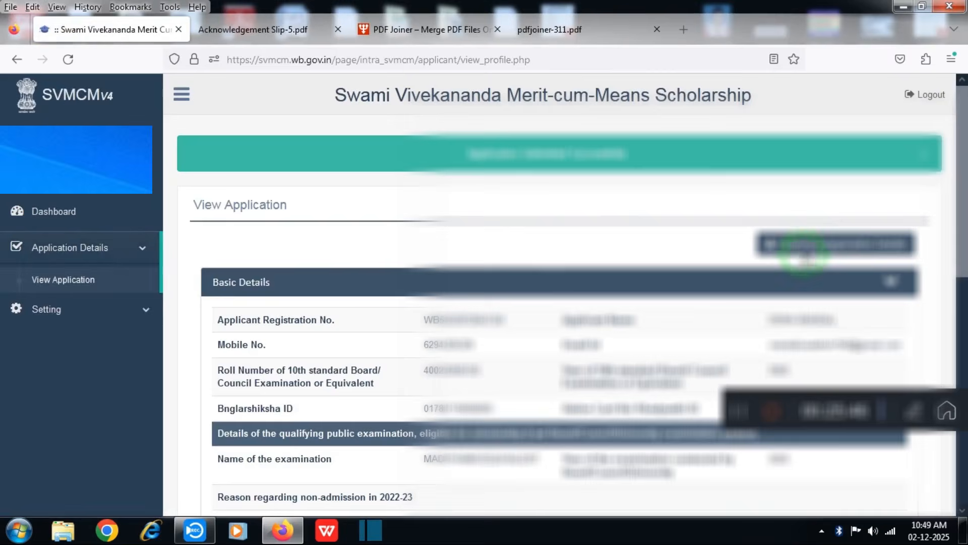
{"action": "left_click", "coordinate": [805, 247]}
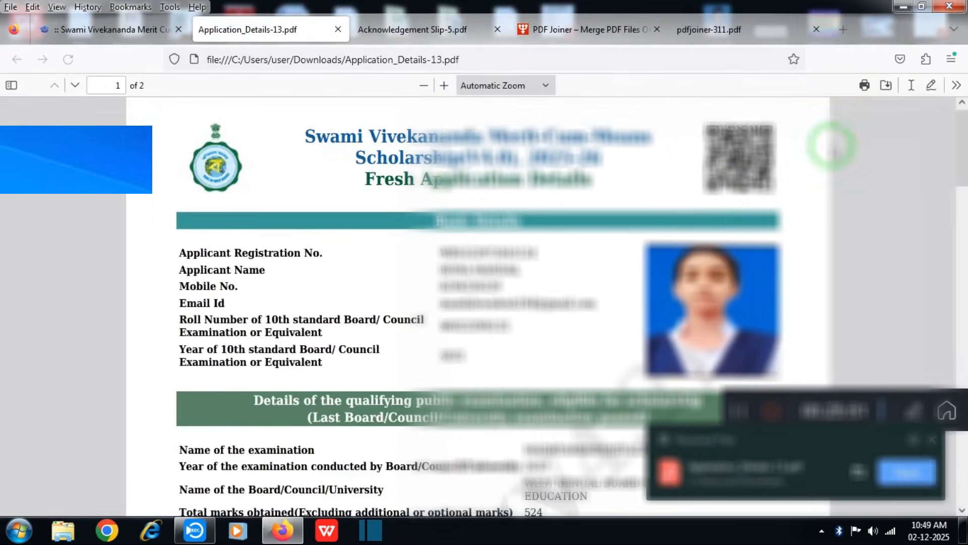
Print the two-page Application_Details-13.pdf, then go back to the portal's applicant dashboard.
{"action": "left_click", "coordinate": [865, 85]}
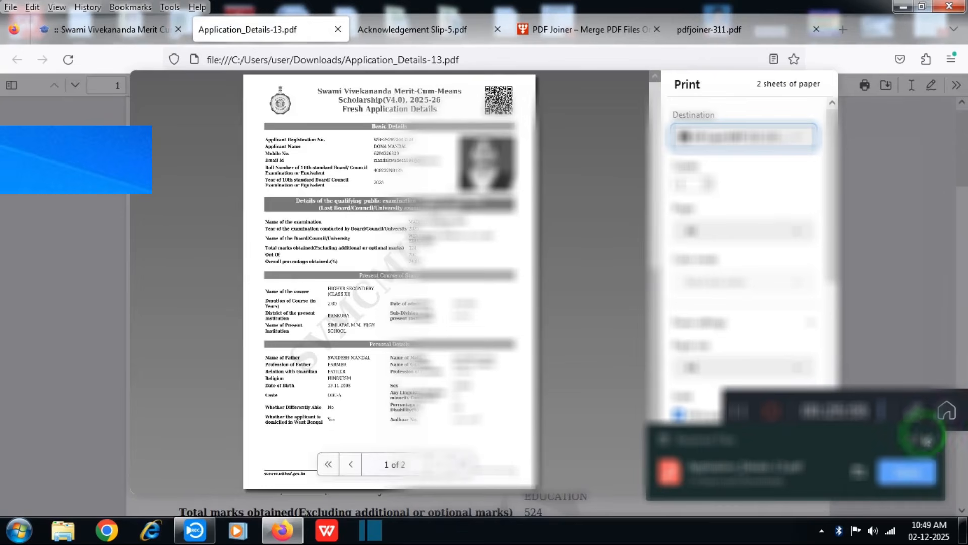
{"action": "left_click", "coordinate": [932, 439]}
{"action": "left_click", "coordinate": [739, 470]}
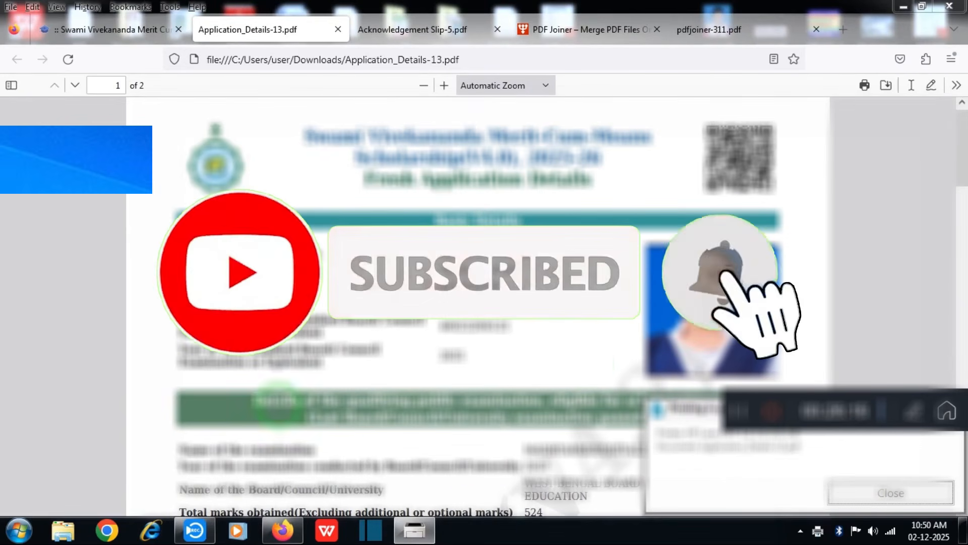
{"action": "left_click", "coordinate": [100, 28]}
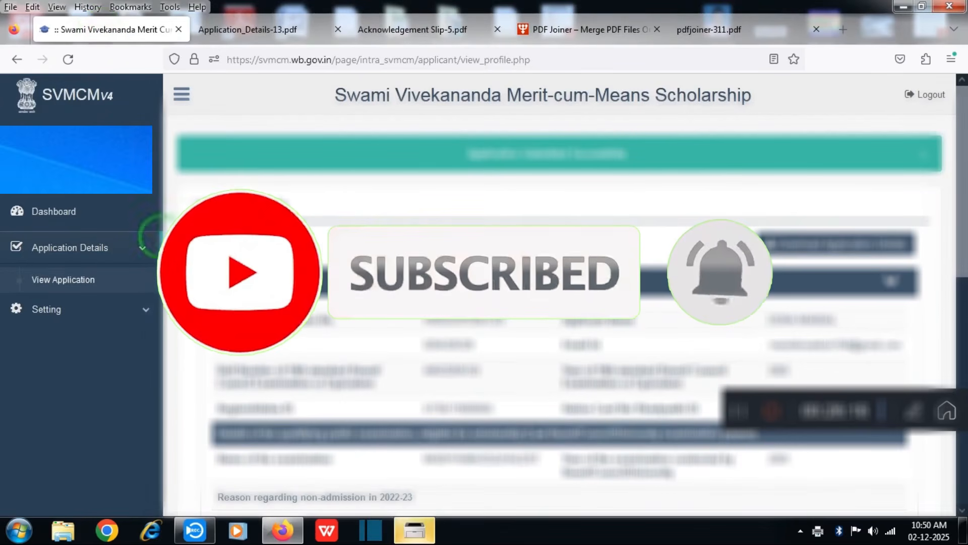
{"action": "left_click", "coordinate": [50, 211]}
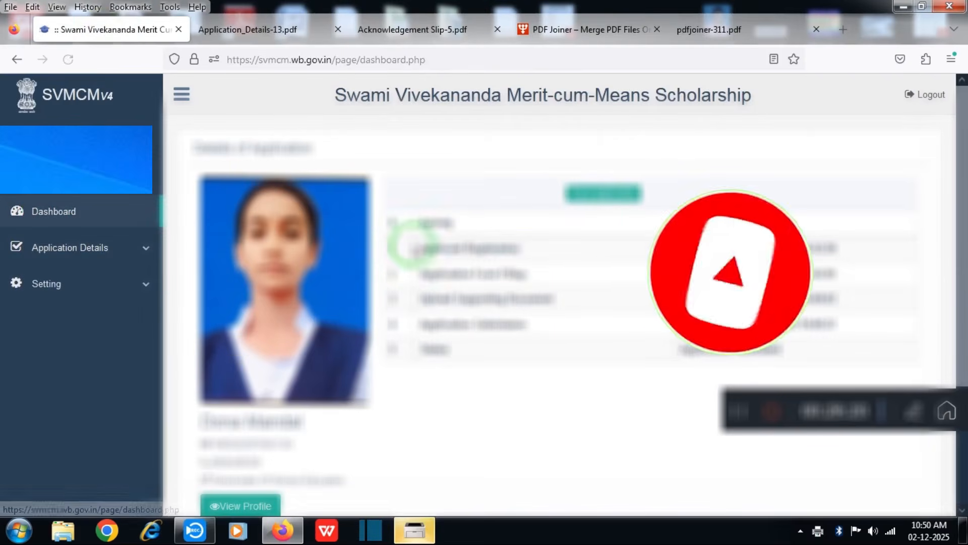